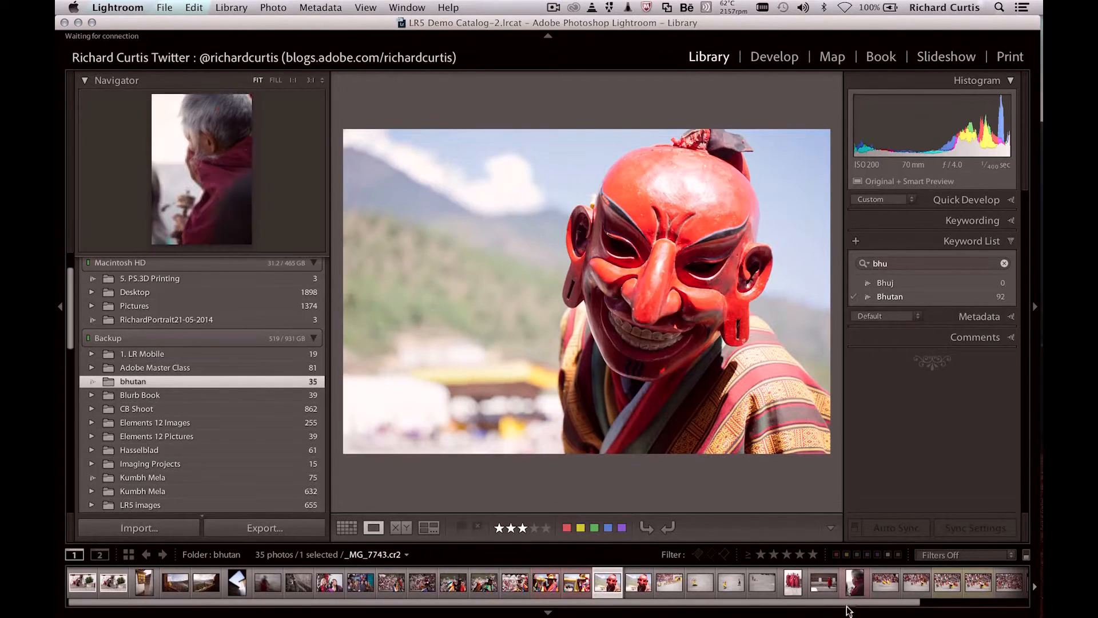
Open the crowd photo _MG_7959.cr2 as a Smart Object in Photoshop
drag(852, 603, 942, 605)
click(896, 592)
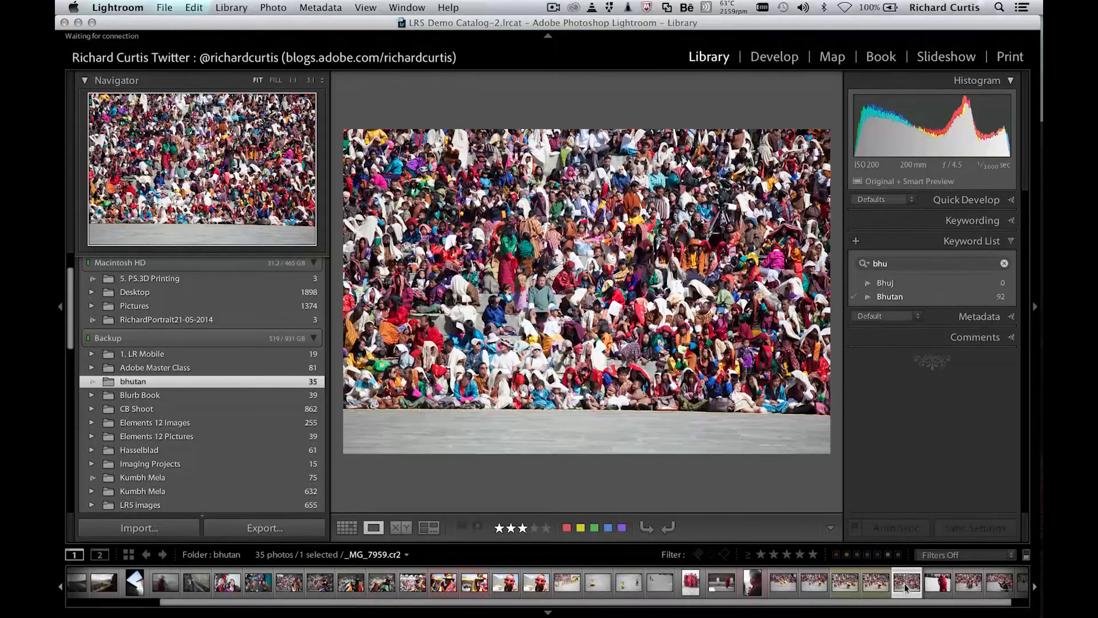
right_click(905, 584)
mouse_move(903, 331)
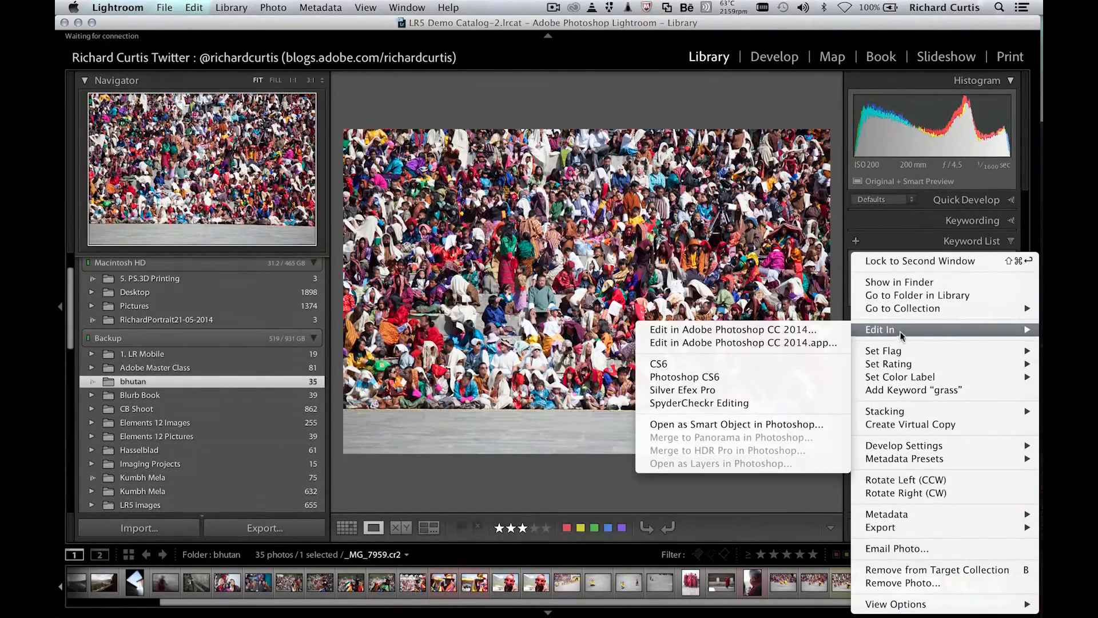
click(745, 424)
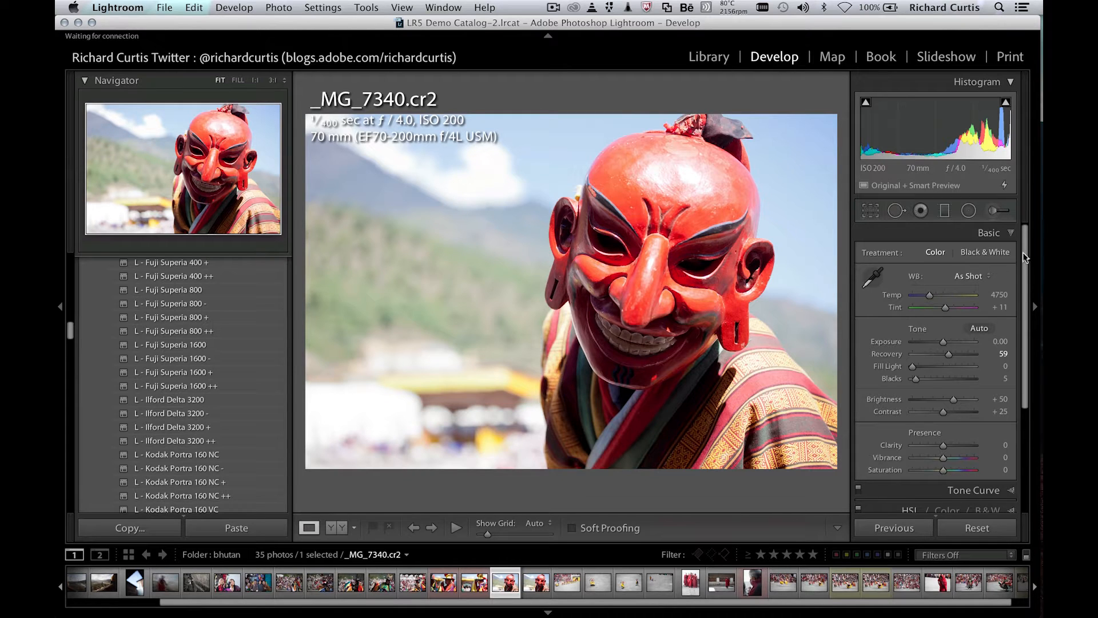
Set the camera calibration process version of the red mask photo _MG_7340.cr2 to 2012 (Current)
drag(1024, 257, 1033, 438)
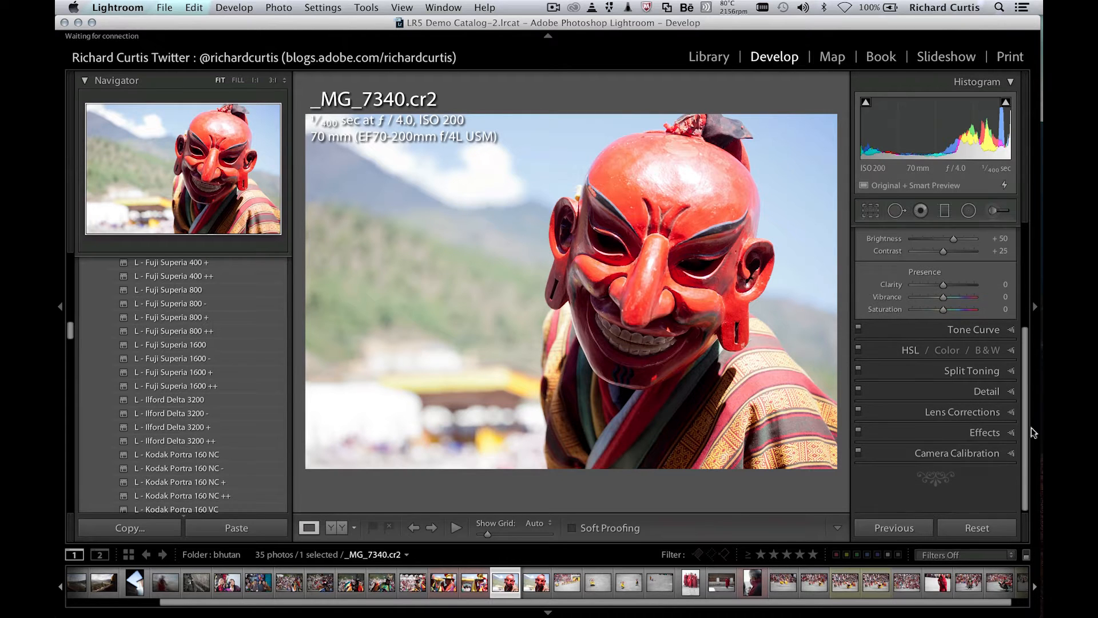
click(1009, 455)
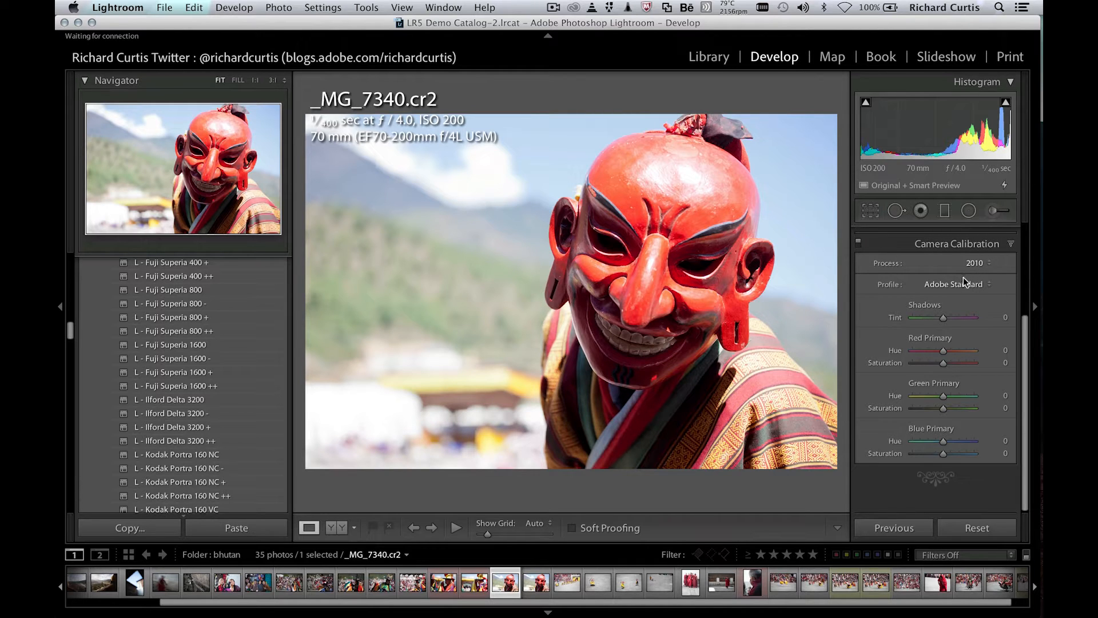
click(988, 264)
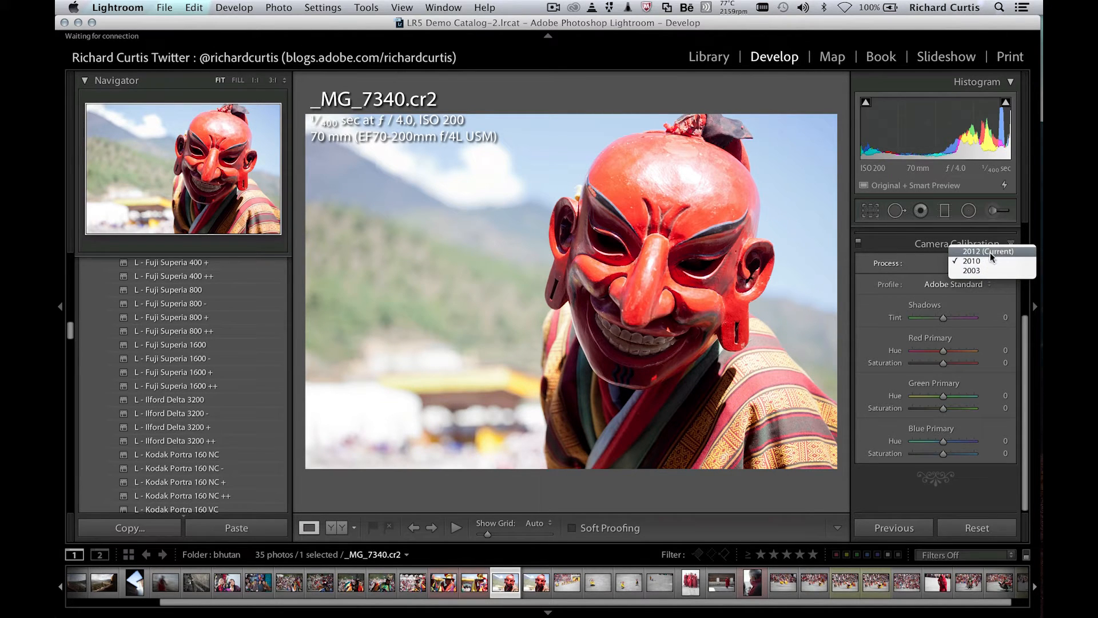
click(990, 252)
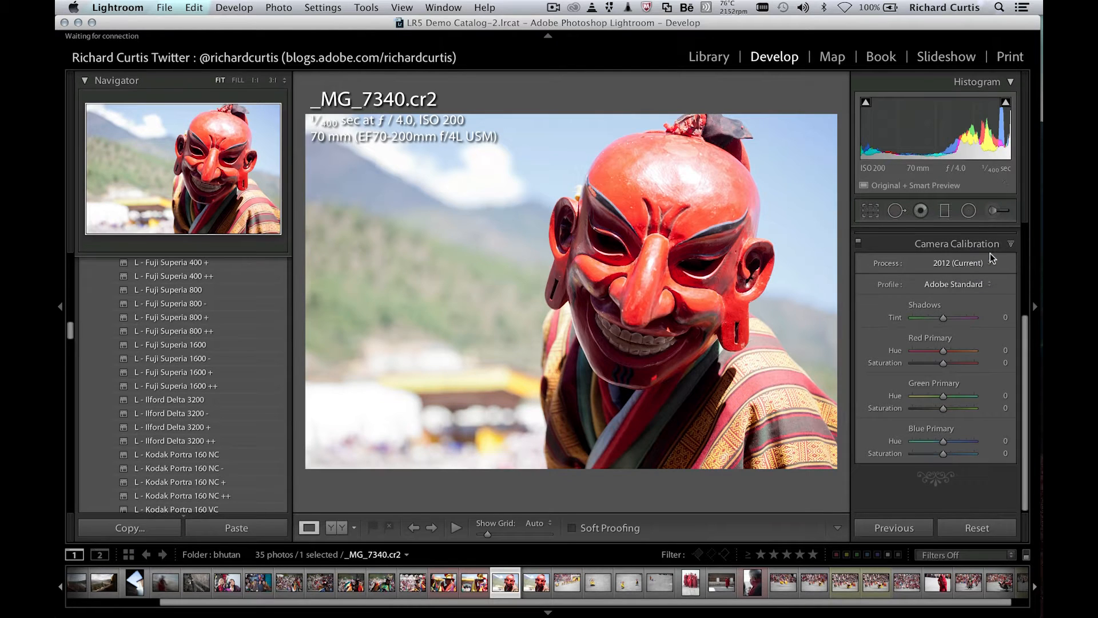
Adjust the mask photo's basic tone to Highlights -83, Shadows +16, Whites -2 and Blacks -29
scroll(1024, 336, up, 10)
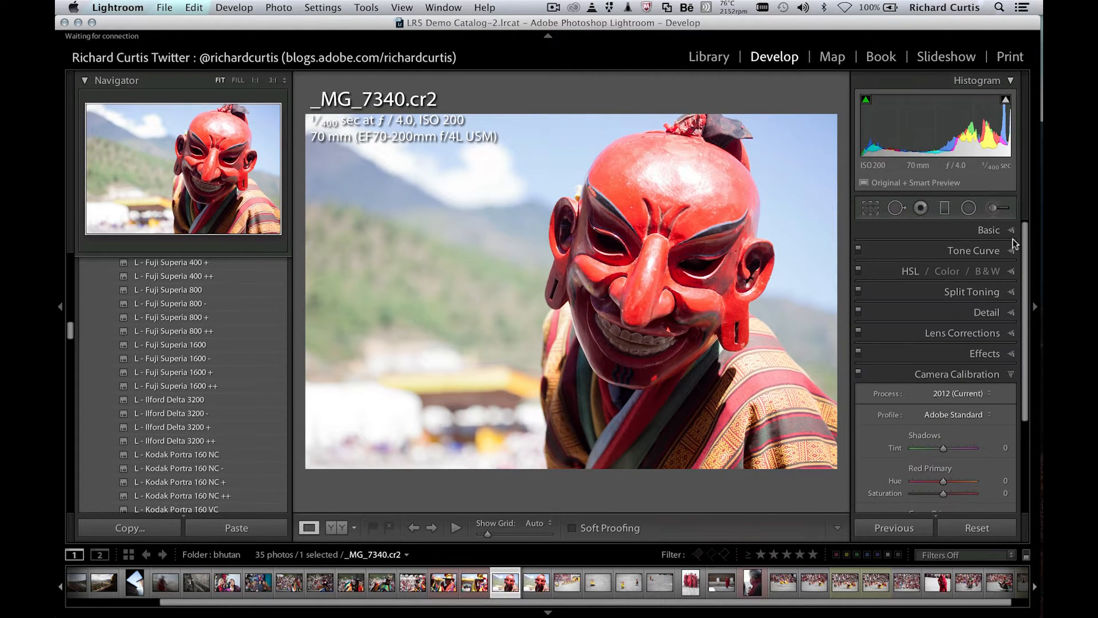
click(1003, 230)
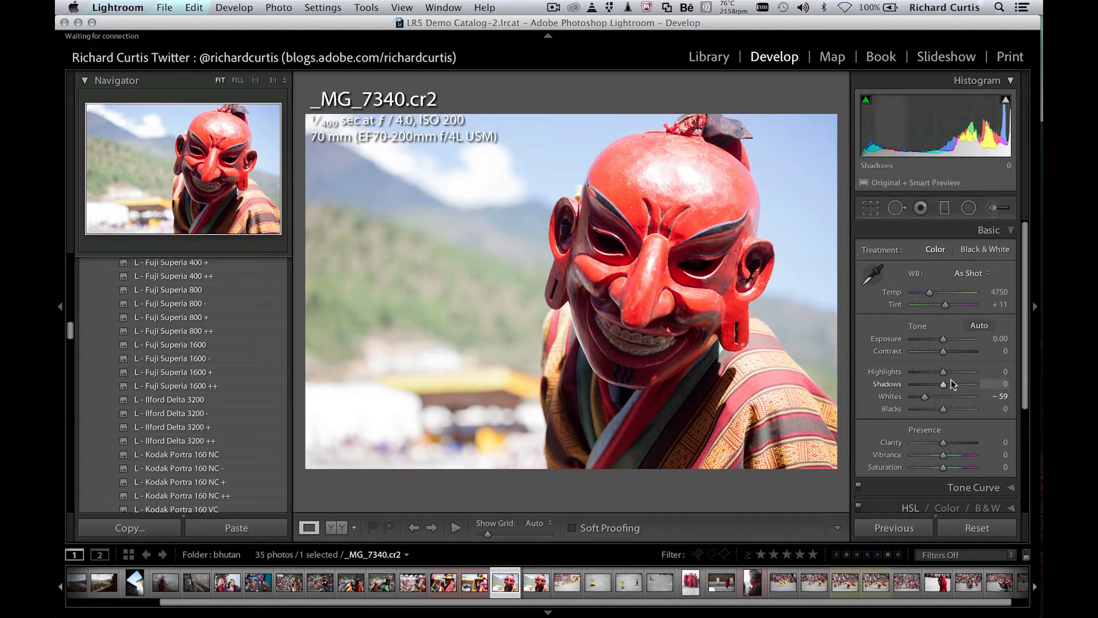
drag(945, 388, 935, 412)
key(alt)
key(alt)
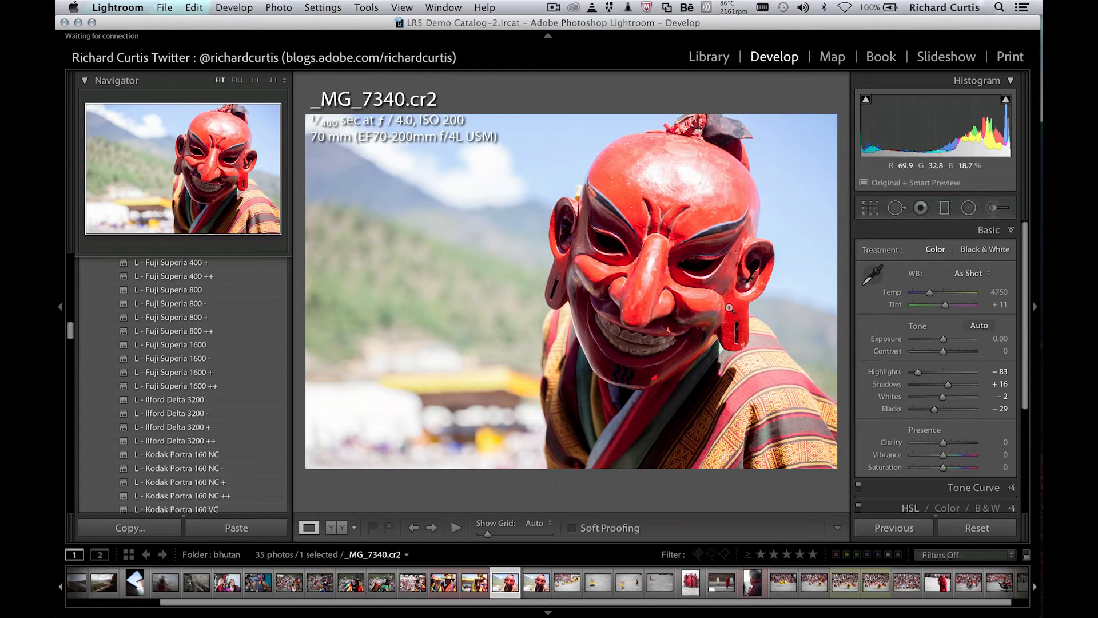
Open the toned mask photo _MG_7340.cr2 as a Smart Object in Photoshop
right_click(506, 585)
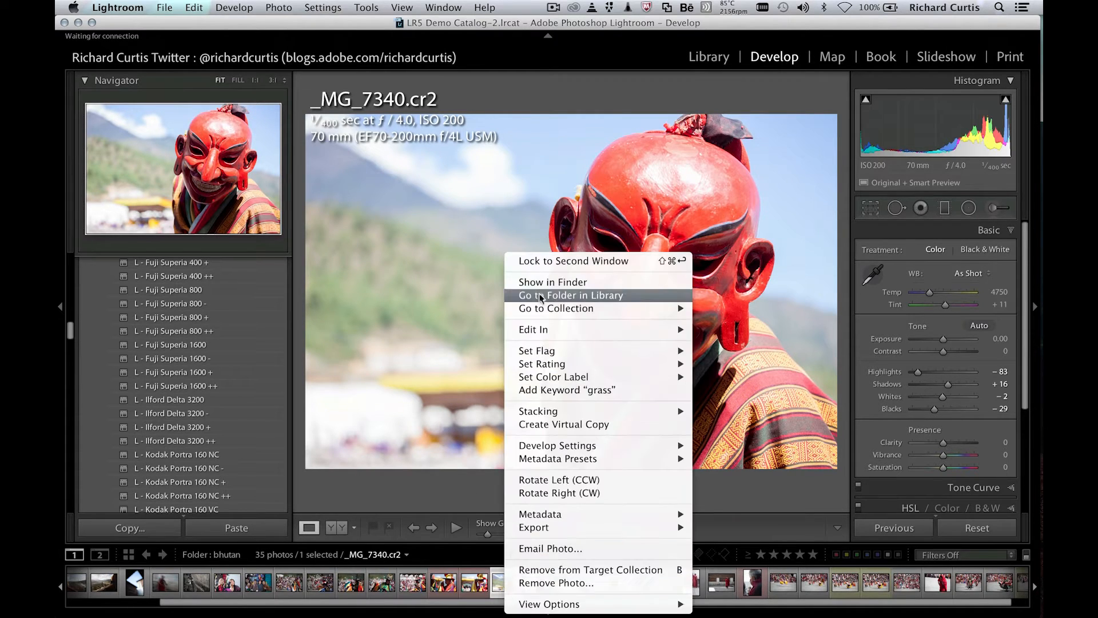
mouse_move(559, 330)
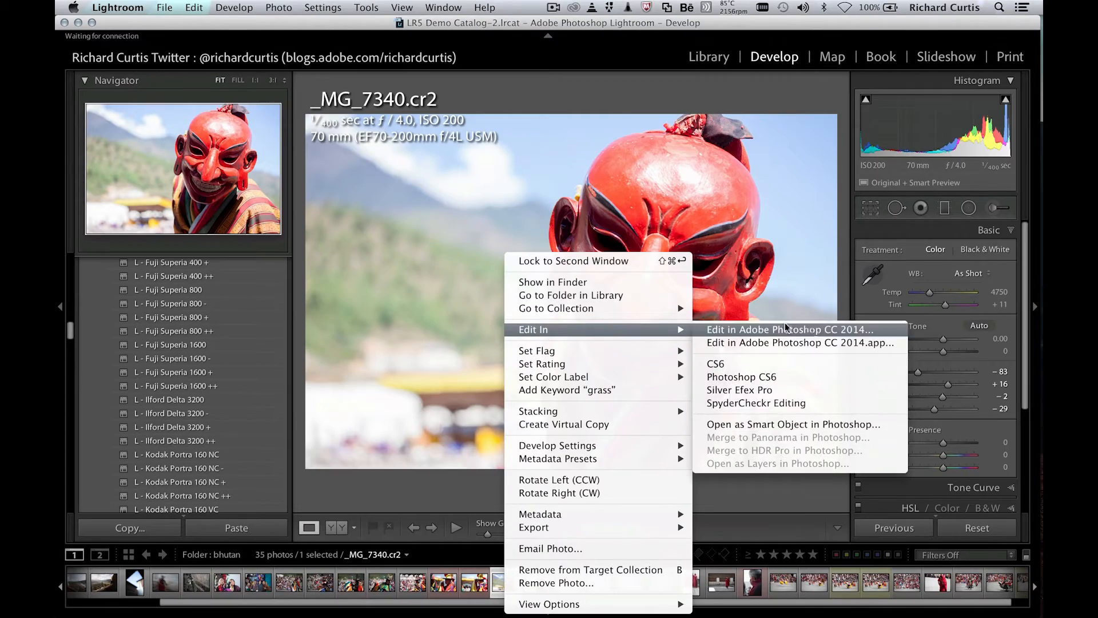
click(813, 423)
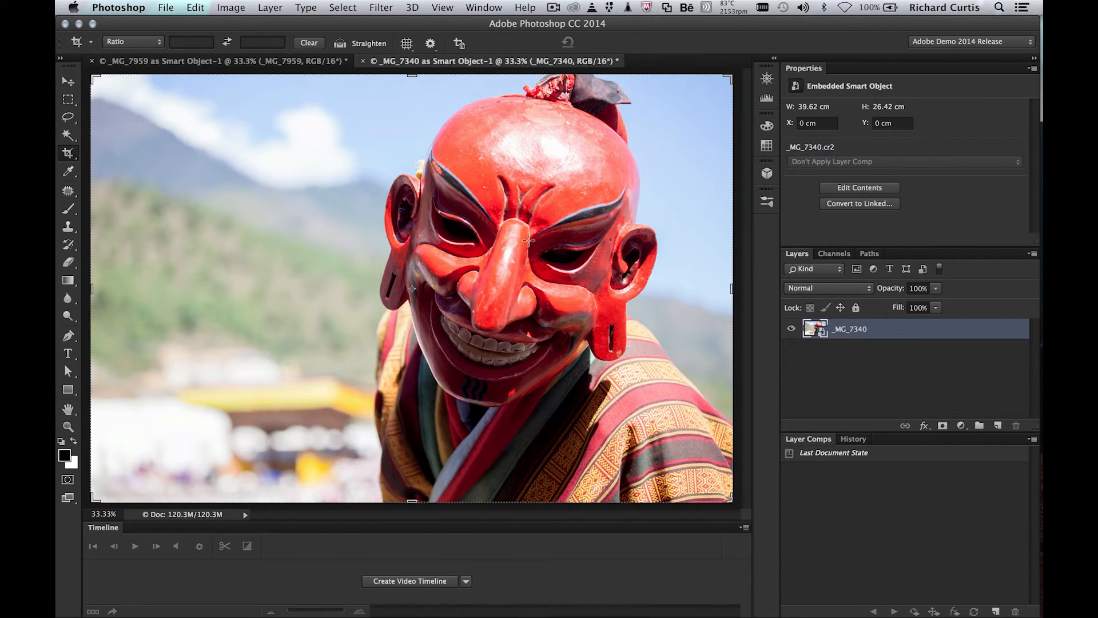
Float the _MG_7340 document in its own window and copy the _MG_7959 crowd layer into it
drag(451, 66, 146, 150)
drag(338, 26, 384, 31)
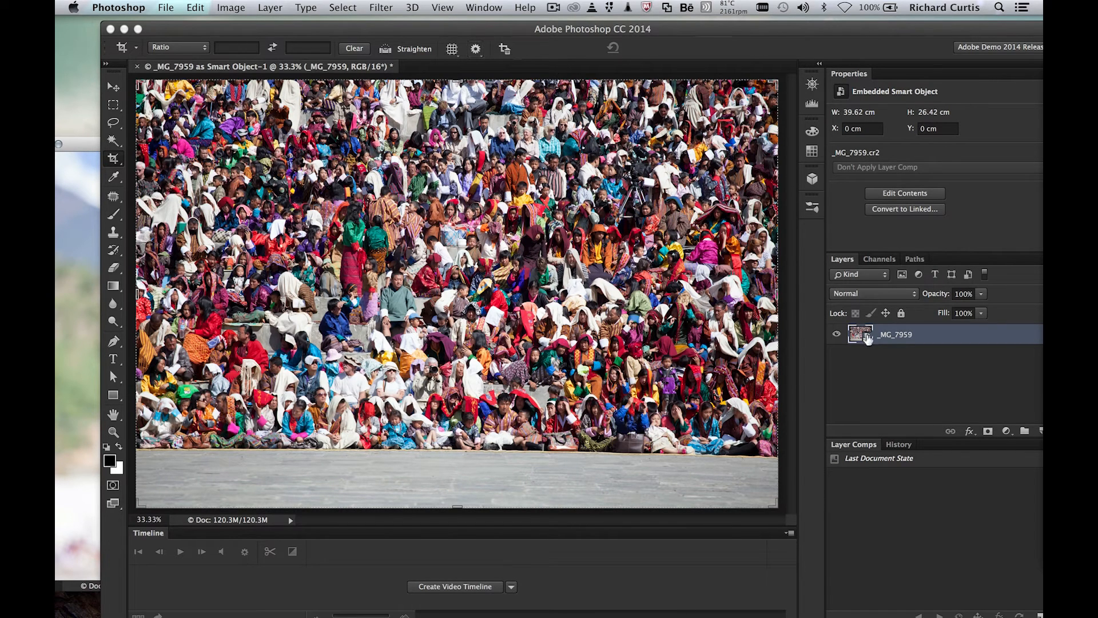
drag(860, 336, 83, 274)
Dock the combined document back into the main window and close the _MG_7959 document without saving
drag(179, 150, 409, 71)
click(138, 66)
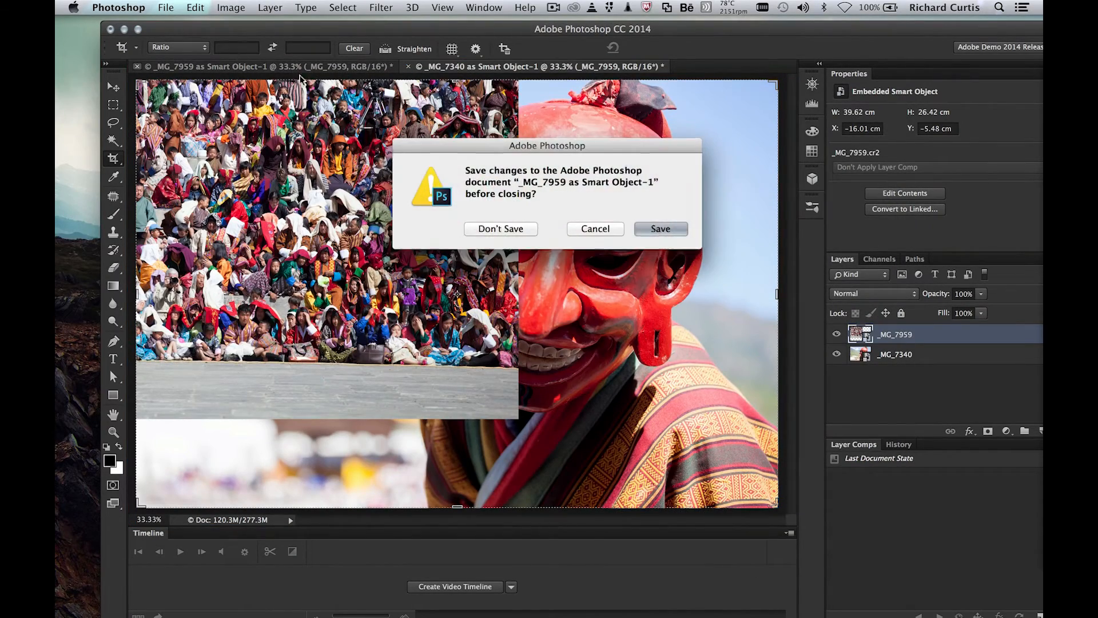
click(497, 228)
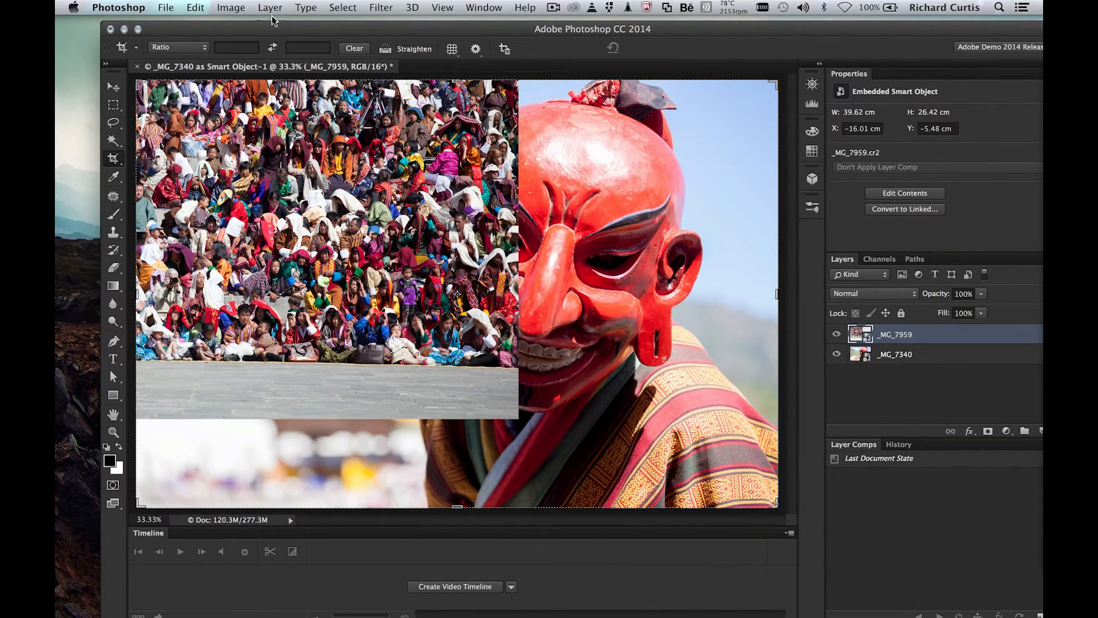
drag(242, 33, 206, 32)
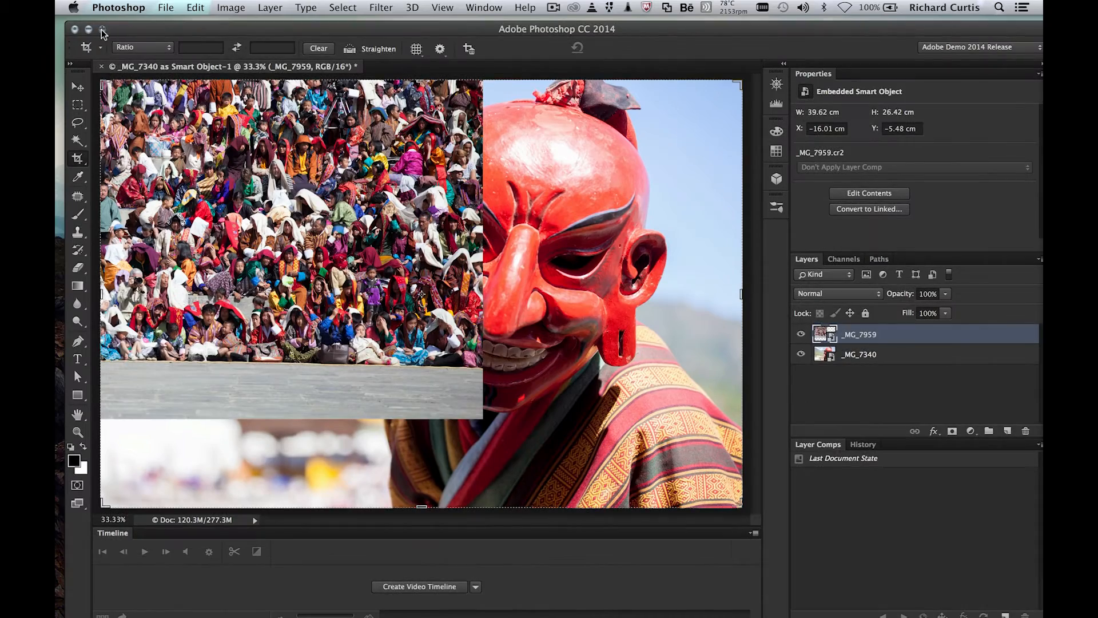
click(102, 30)
Move the crowd layer so that it covers the whole canvas, with its X and Y position at 0 cm
key(v)
drag(347, 228, 577, 299)
click(842, 381)
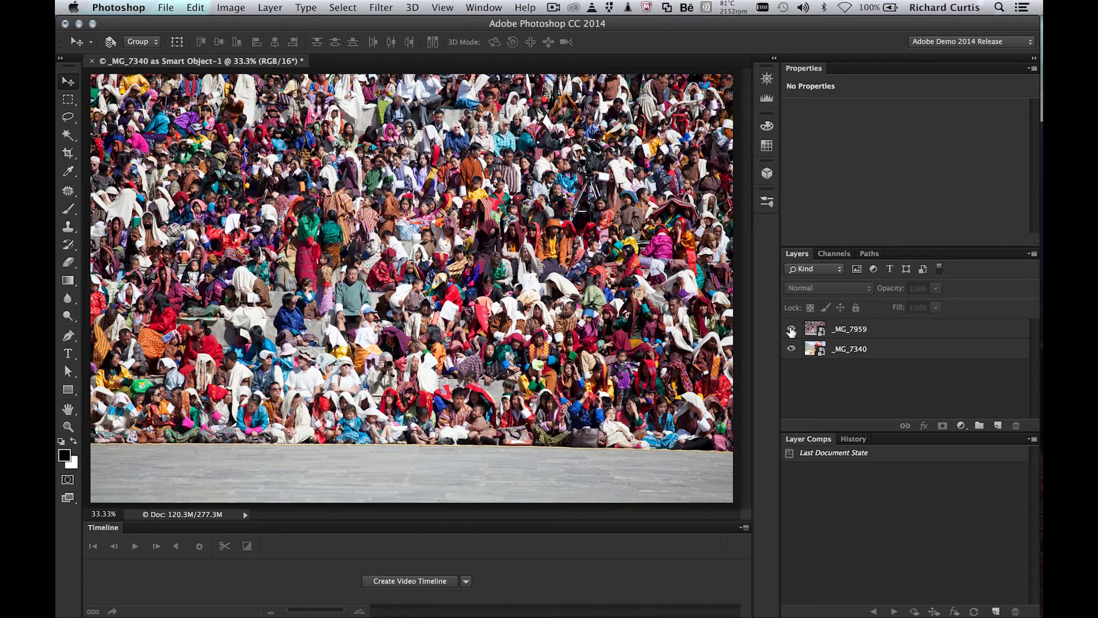
Check the _MG_7959 crowd layer by toggling its visibility and opening its Smart Object contents
click(791, 331)
click(822, 332)
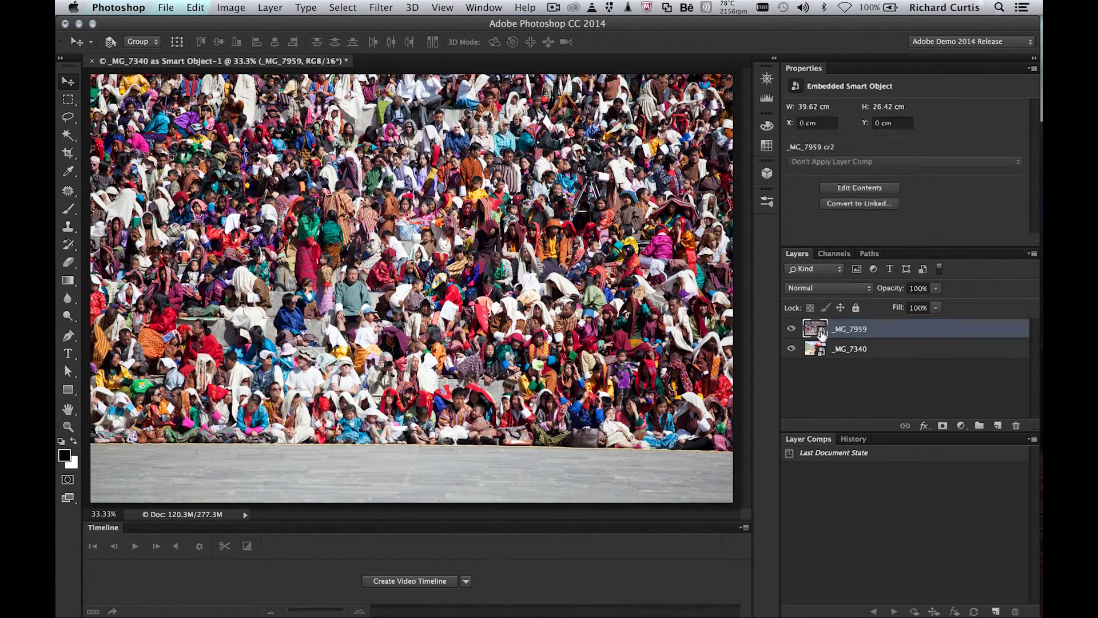
double_click(816, 328)
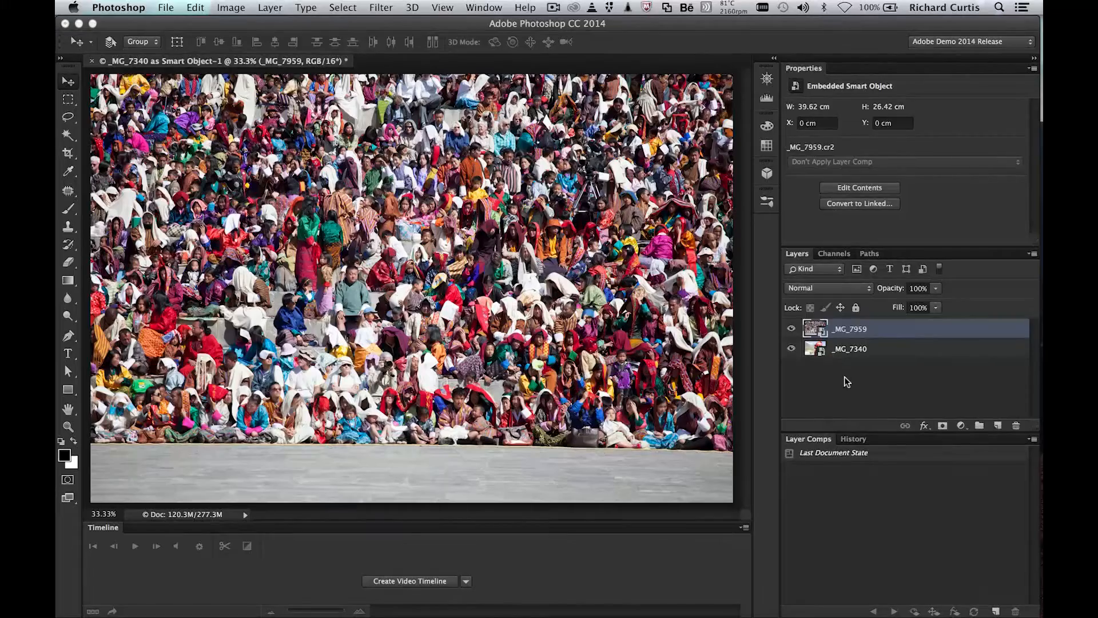
Move the _MG_7340 mask layer above the _MG_7959 crowd layer and keep it selected
click(847, 382)
mouse_move(858, 350)
mouse_down()
mouse_move(855, 319)
mouse_move(859, 331)
mouse_up()
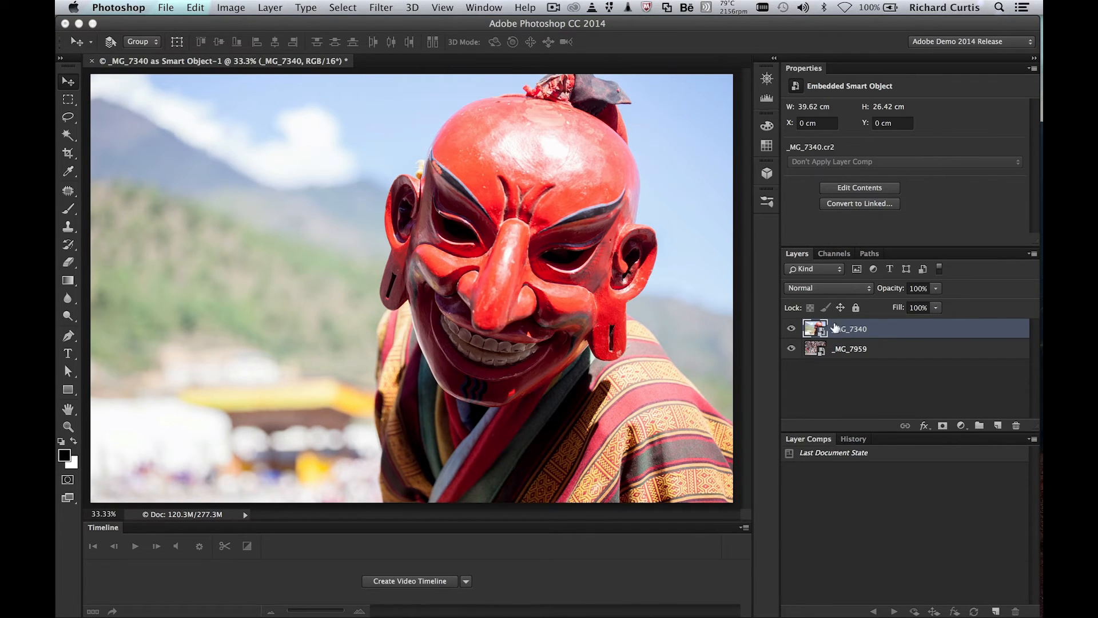
click(841, 402)
click(815, 333)
click(68, 135)
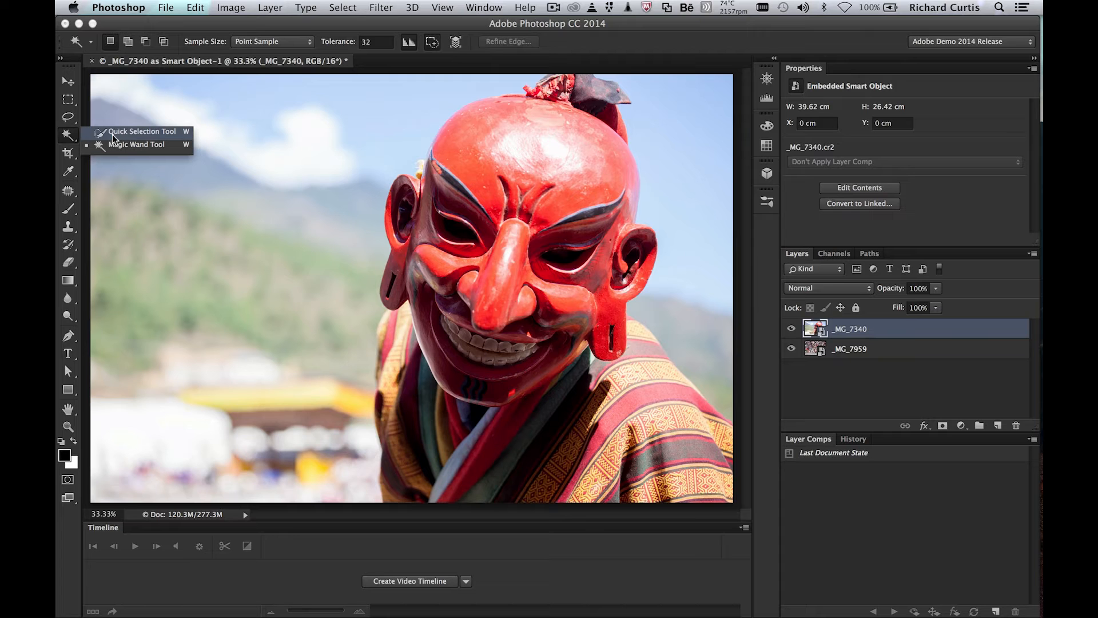
click(66, 136)
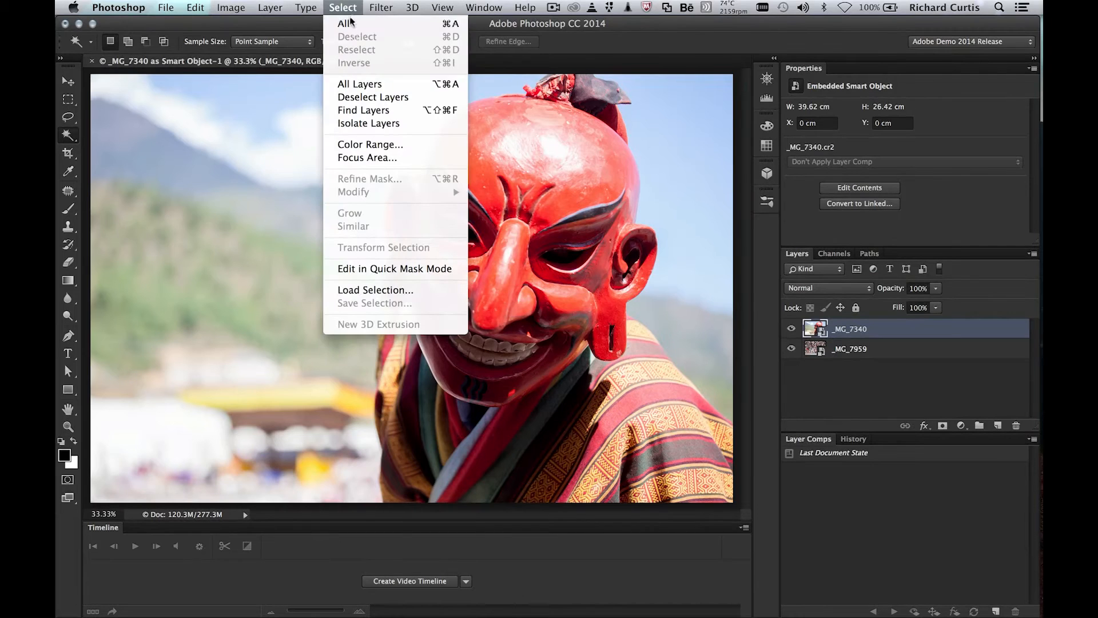
click(383, 159)
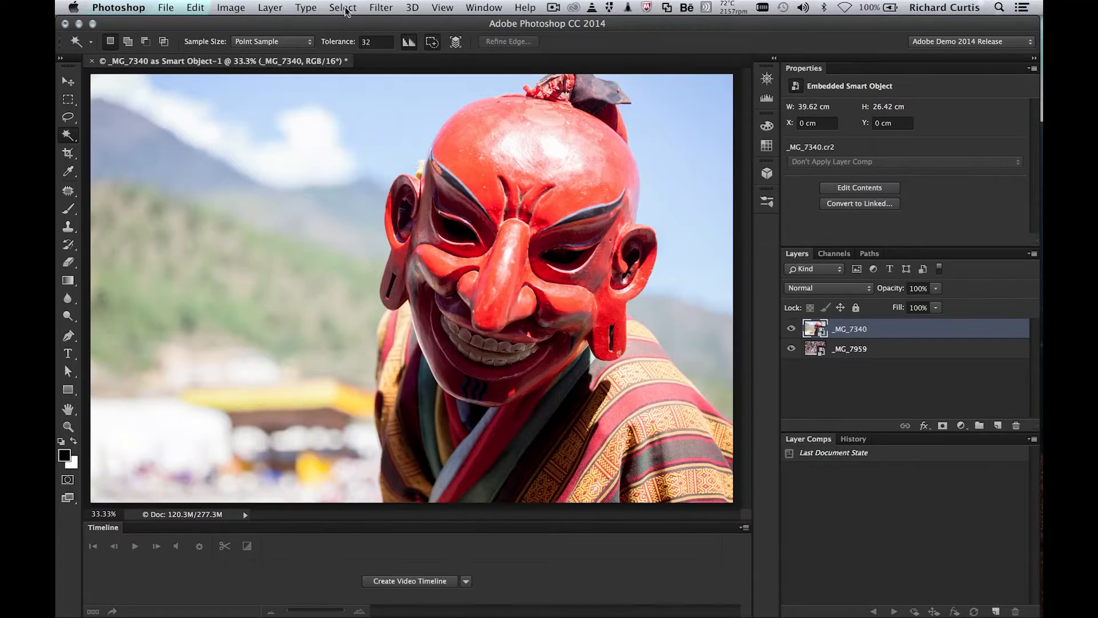
Run Focus Area on the _MG_7340 layer and paint the dark robe and shoulder beneath the mask into the in-focus selection
click(345, 6)
click(366, 155)
drag(687, 133, 821, 129)
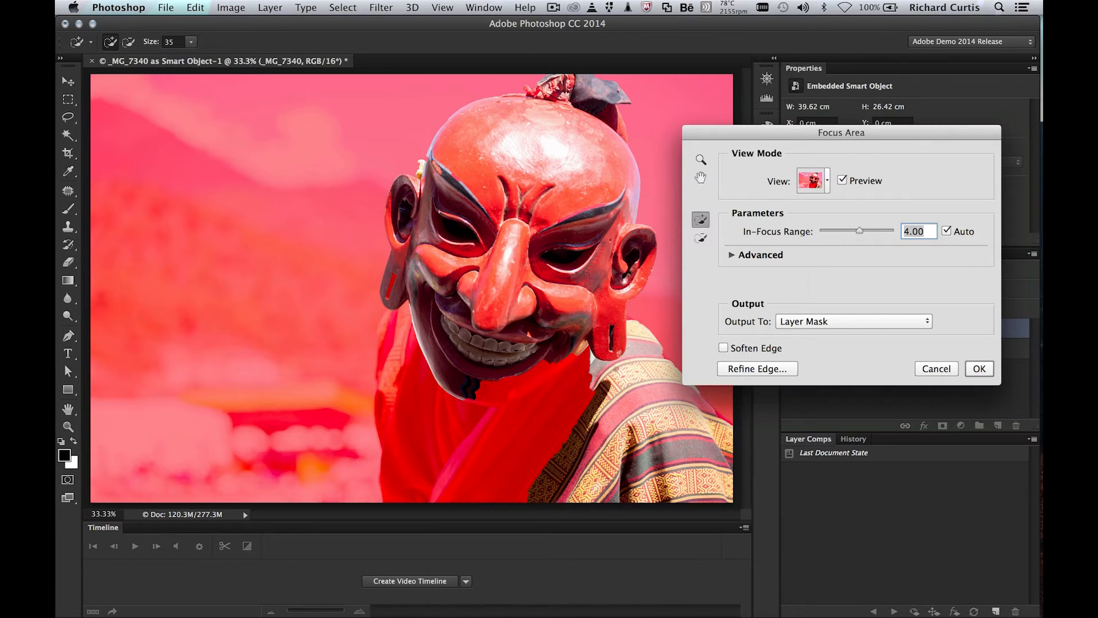
mouse_move(589, 408)
mouse_down()
mouse_move(485, 427)
mouse_move(399, 369)
mouse_up()
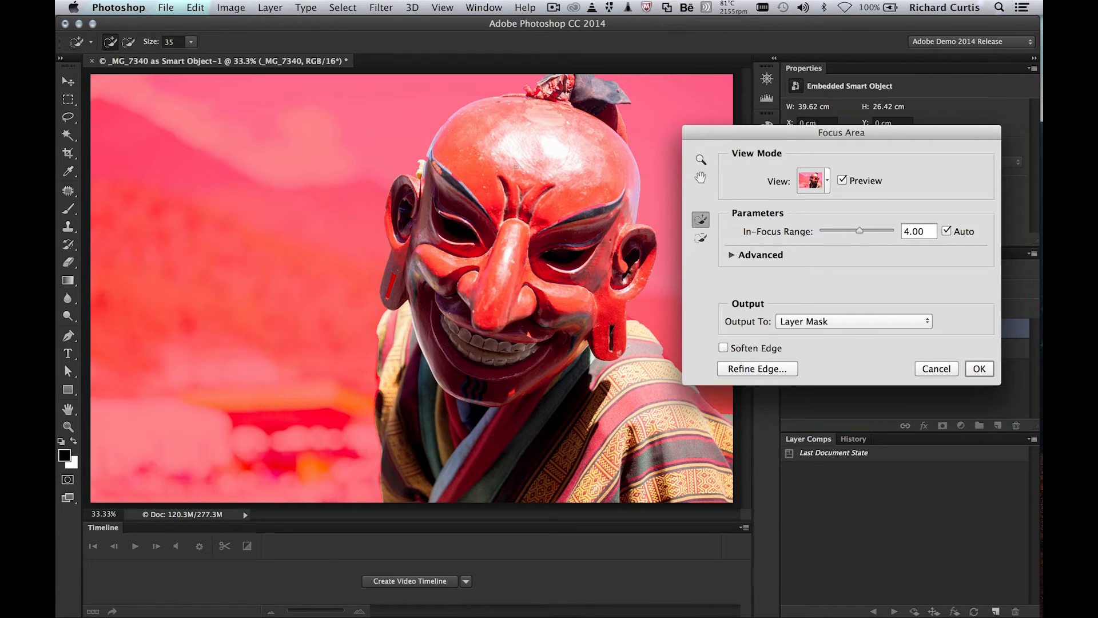
key(alt)
Keep the focus selection's output as Layer Mask and continue into its edge refinement
click(917, 323)
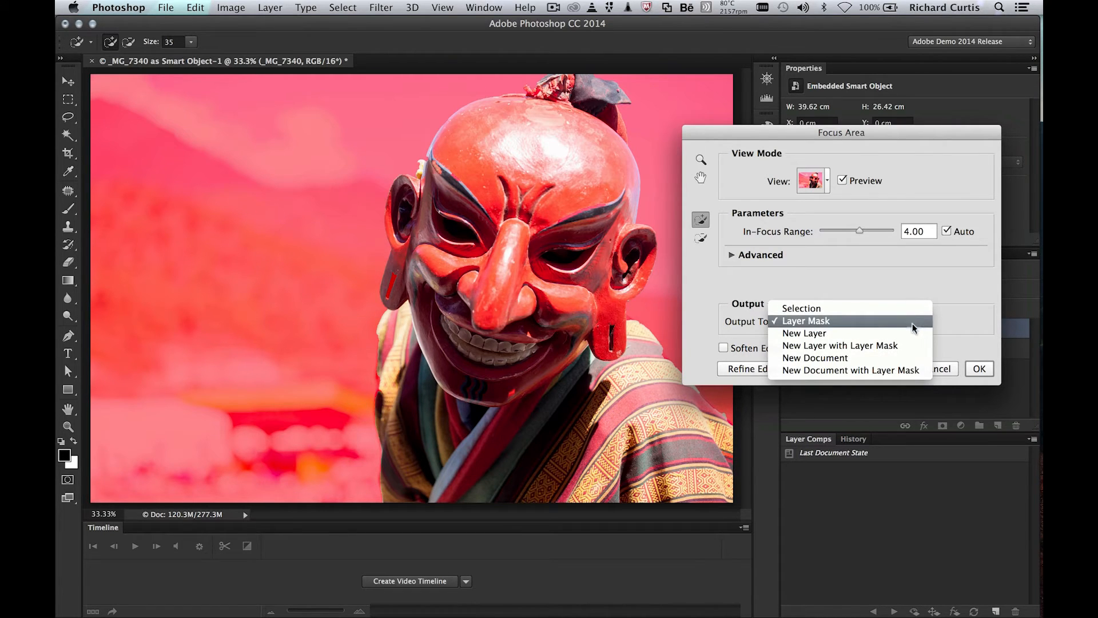
click(833, 318)
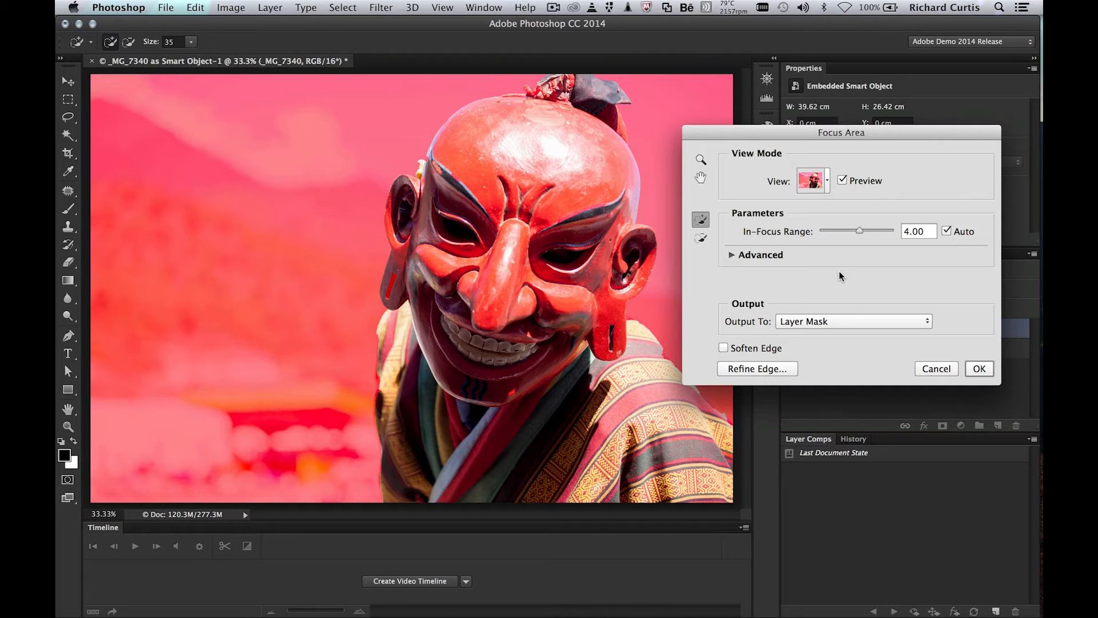
click(759, 368)
Refine the robe's edges on both sides with a size 80 brush and apply the result as a layer mask
key(bracketright)
key(bracketright)
key(bracketright)
key(bracketright)
key(bracketright)
key(bracketright)
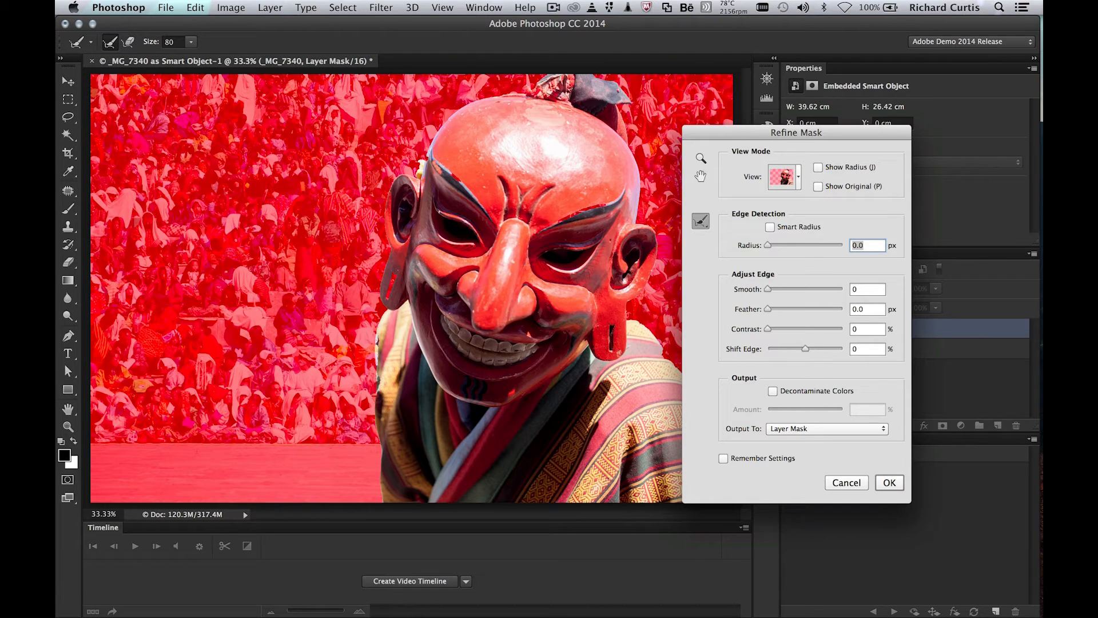
drag(380, 452, 379, 496)
drag(732, 133, 794, 129)
drag(636, 319, 735, 430)
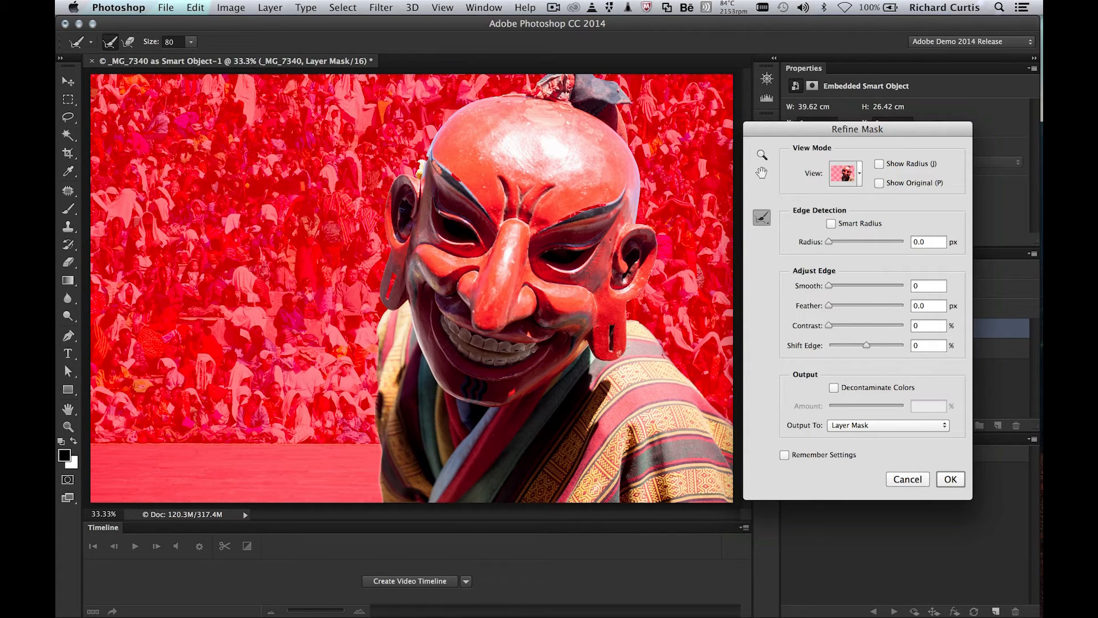
drag(806, 129, 711, 102)
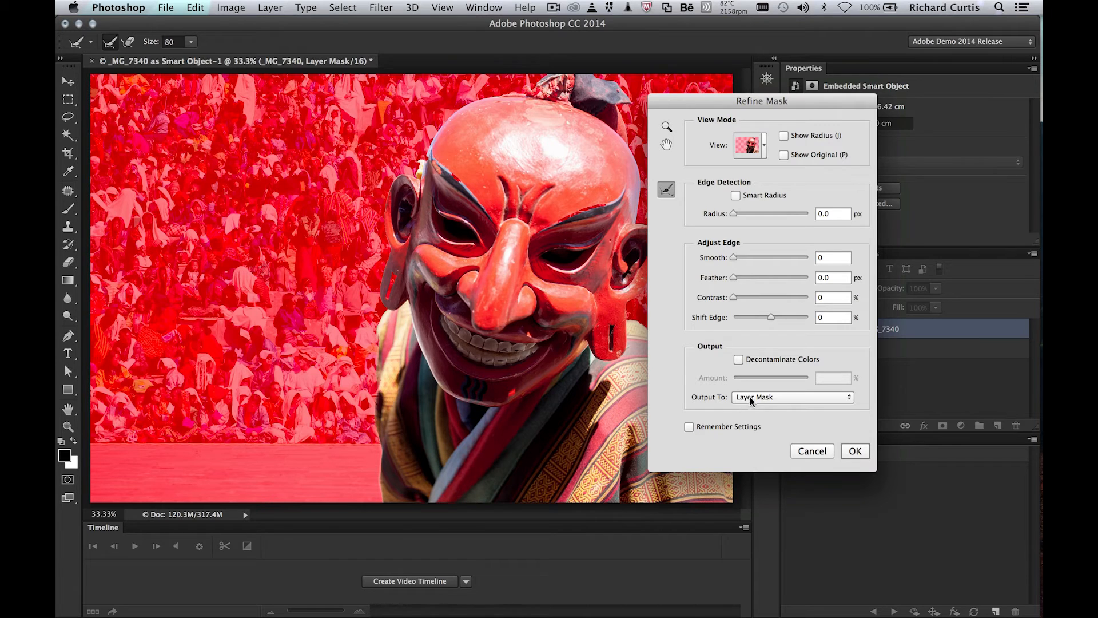
click(856, 452)
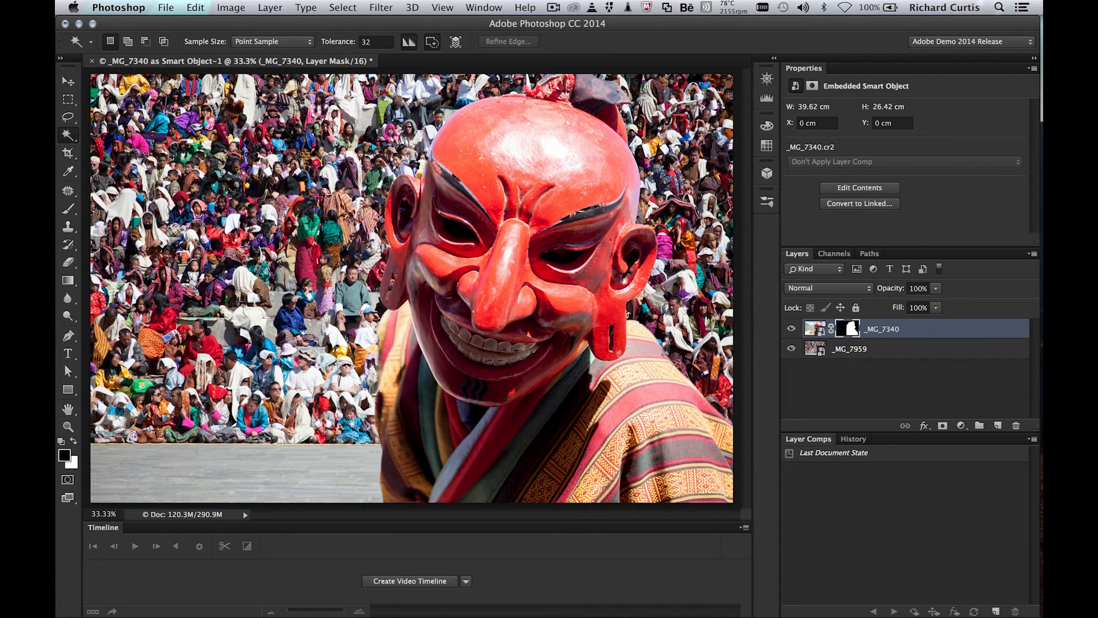
Reopen the Refine Mask settings for the _MG_7340 layer's mask
click(848, 329)
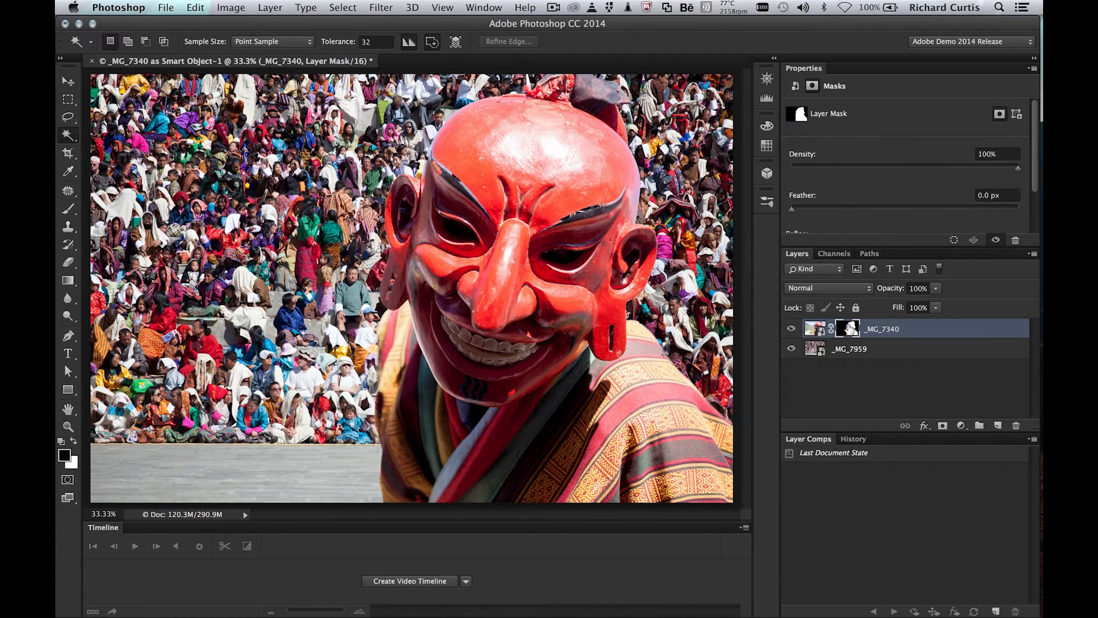
scroll(975, 195, down, 3)
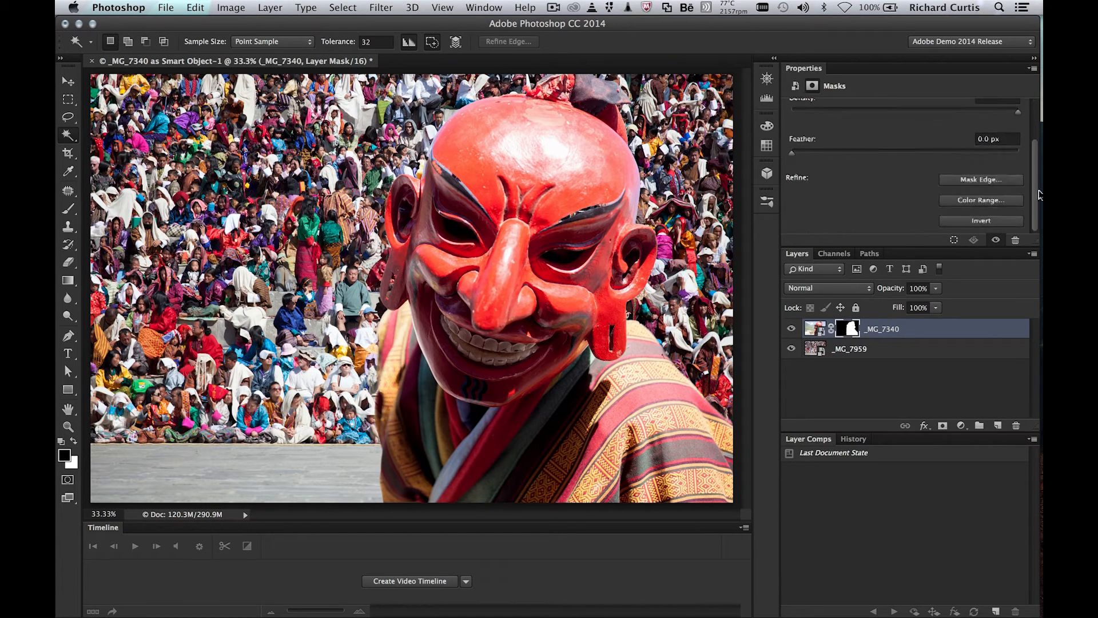
click(981, 179)
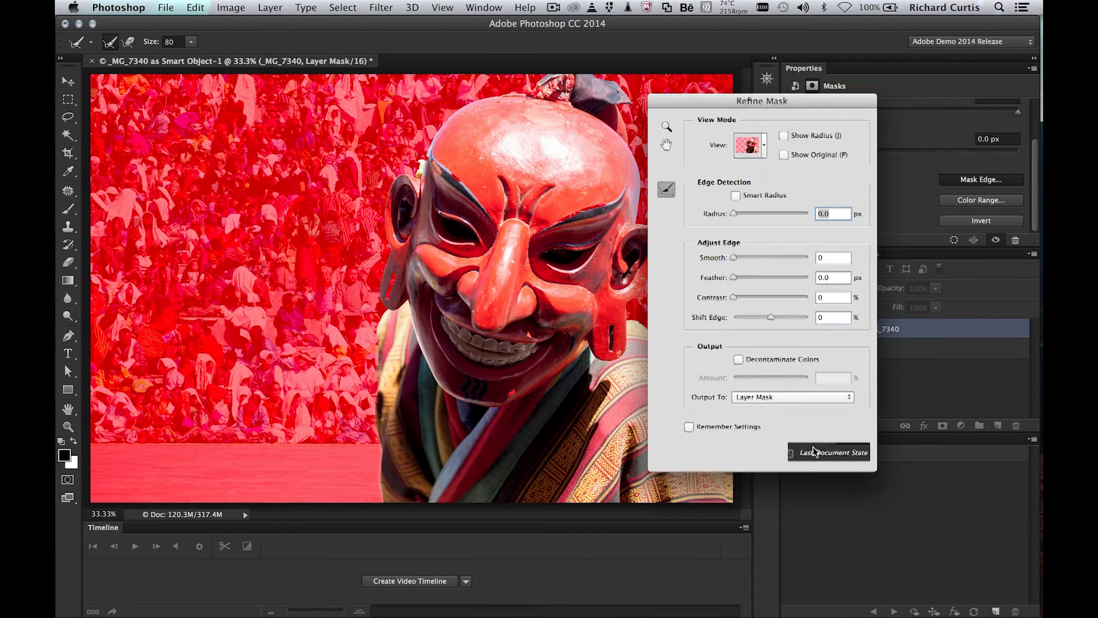
Close the mask refinement settings and soften the _MG_7340 layer mask with a 3.3-pixel Gaussian Blur
click(854, 450)
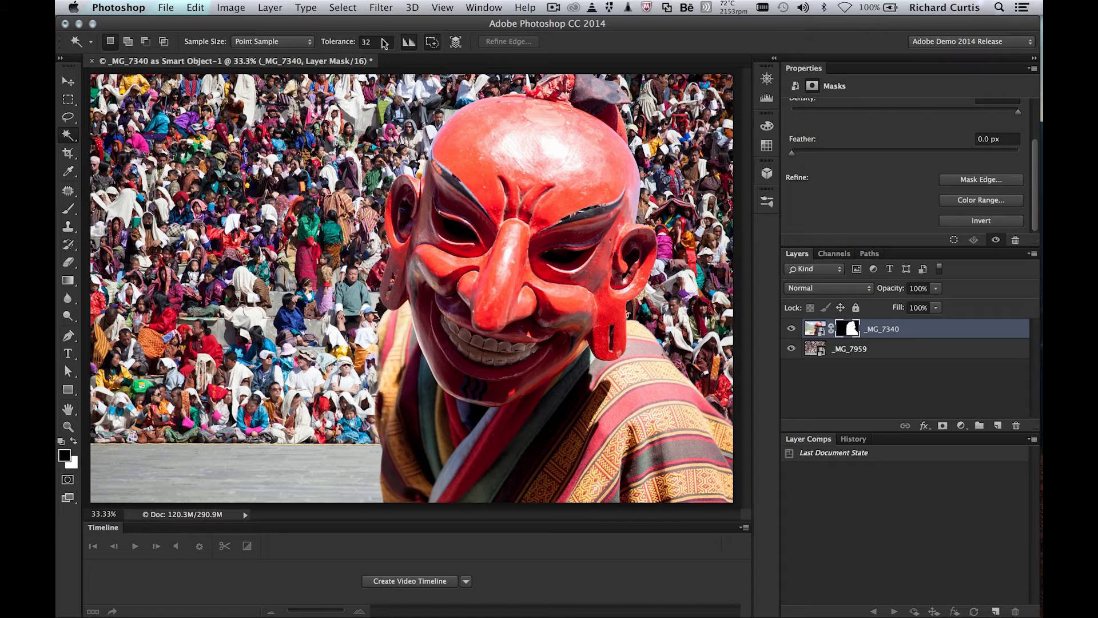
click(384, 8)
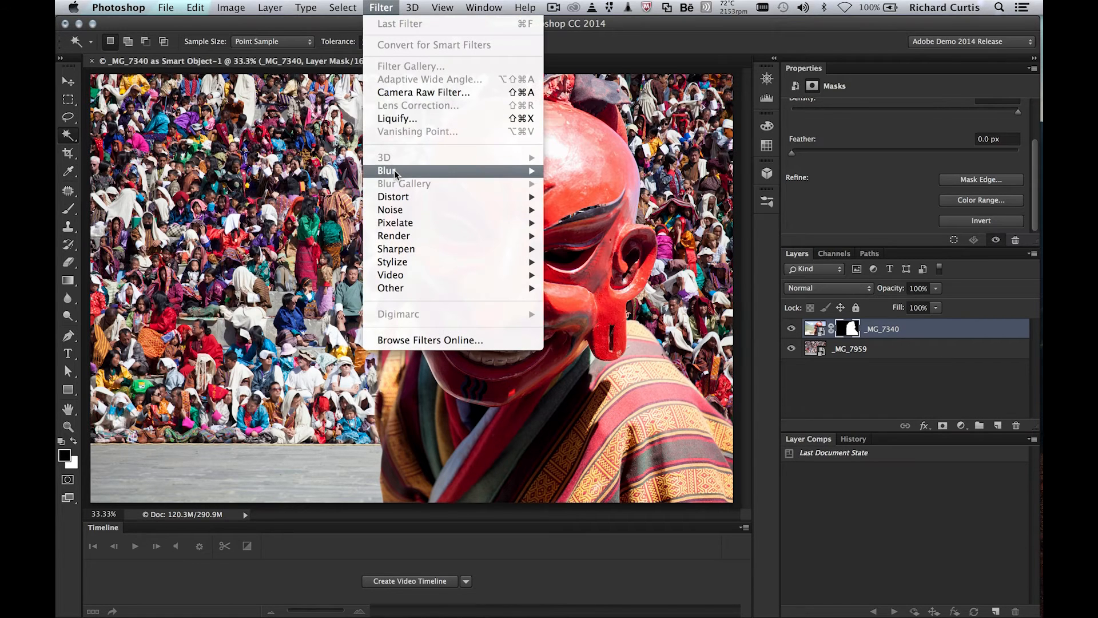
mouse_move(398, 171)
click(583, 225)
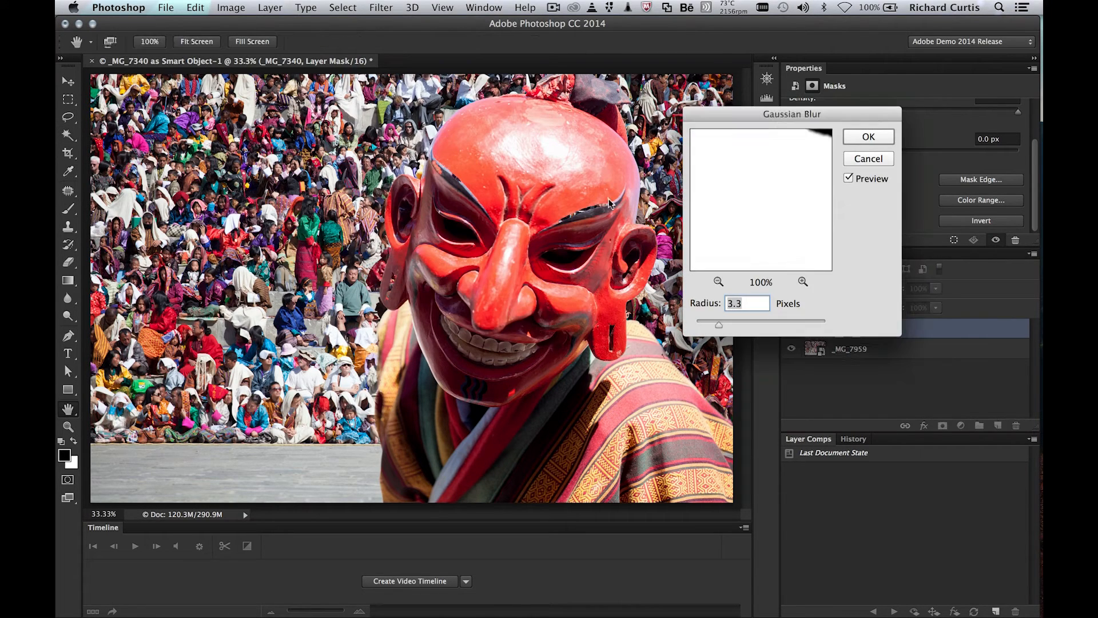
drag(815, 165, 778, 214)
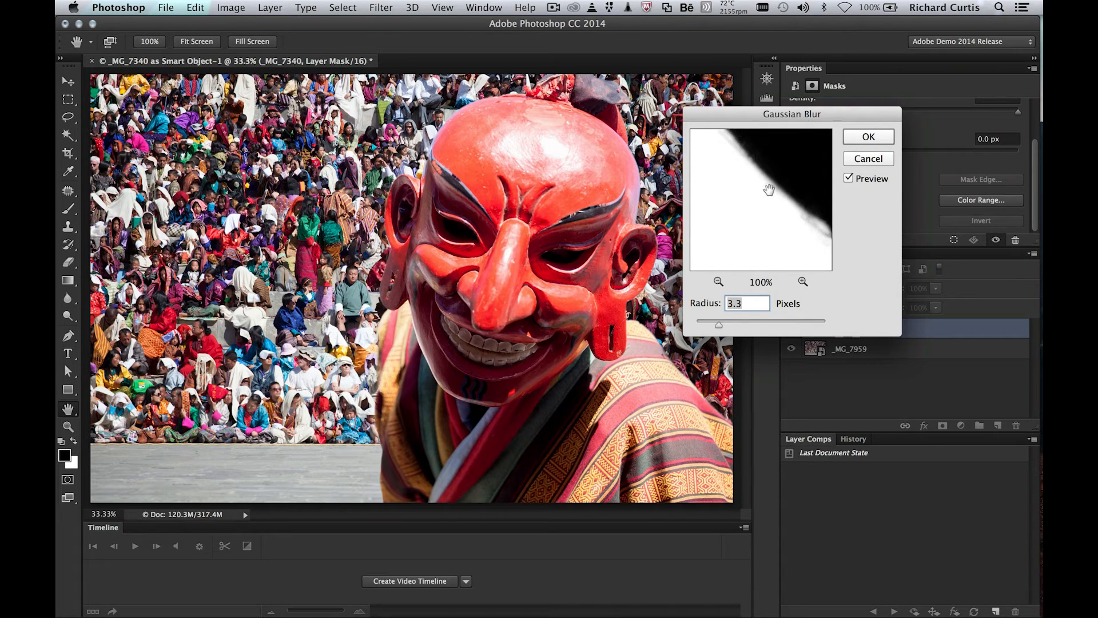
drag(813, 114, 745, 86)
drag(701, 132, 683, 171)
click(782, 150)
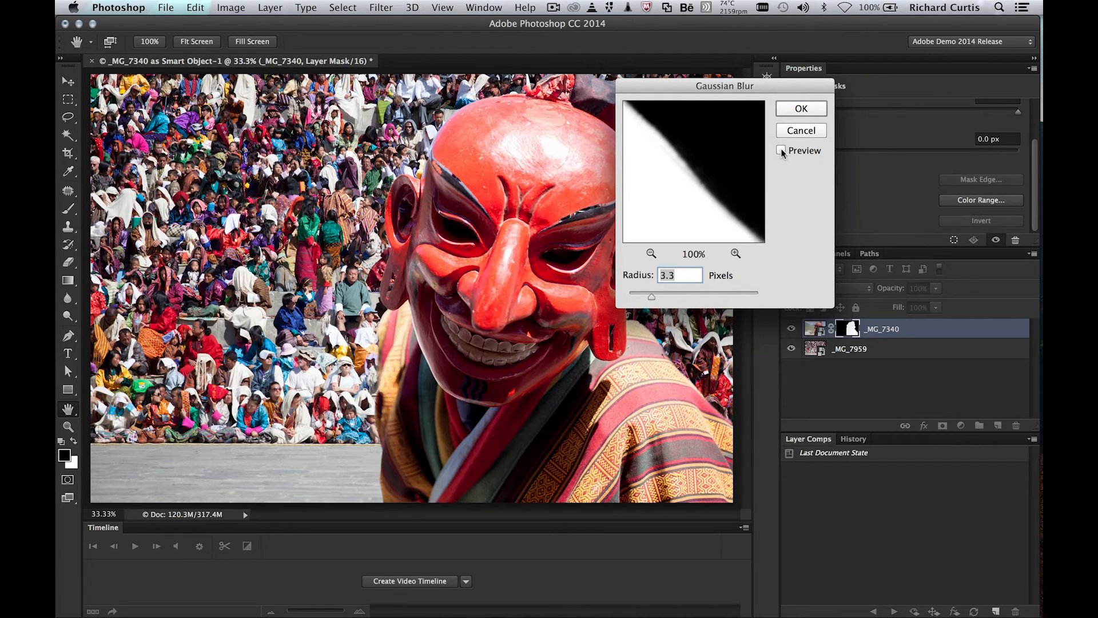
click(794, 112)
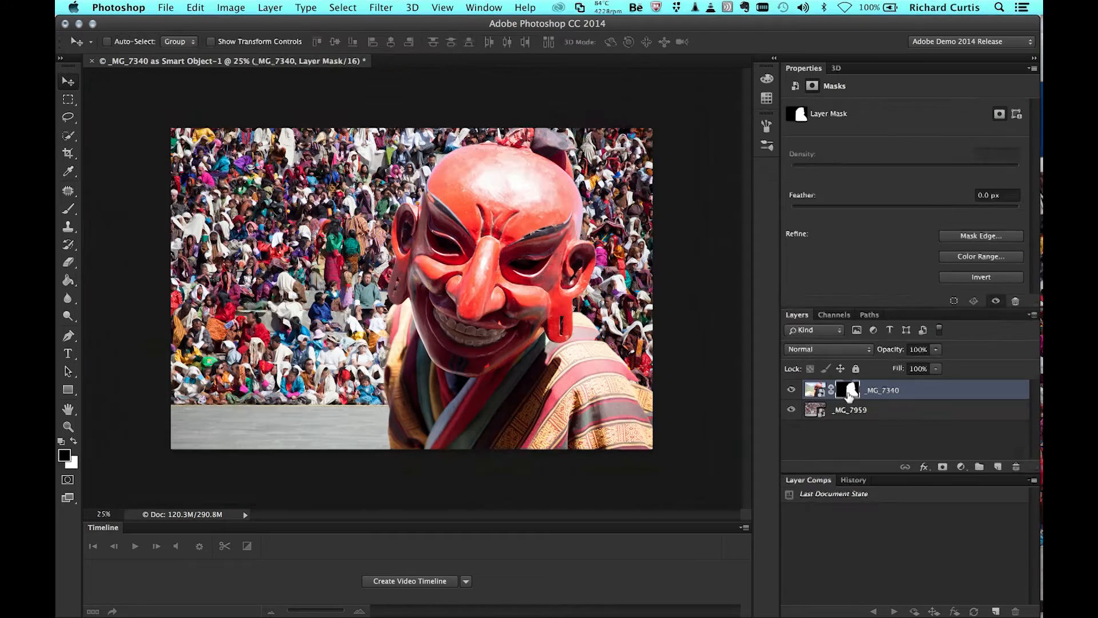
View the _MG_7340 layer mask on its own, apply Levels with the white input at 215, and return to the composite
alt+click(849, 390)
click(240, 5)
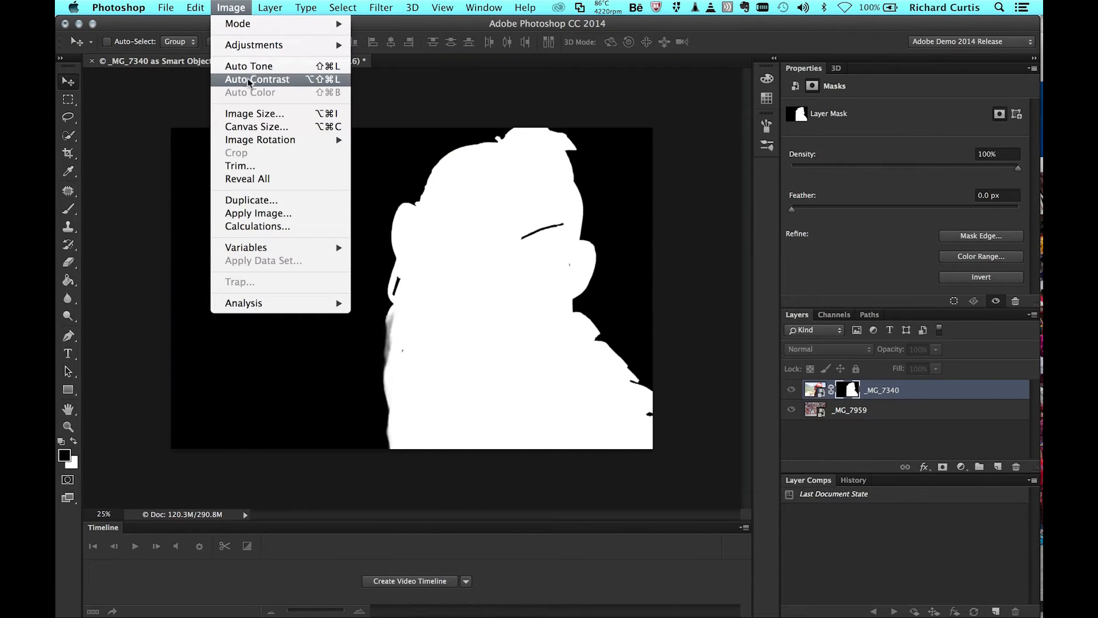
mouse_move(289, 43)
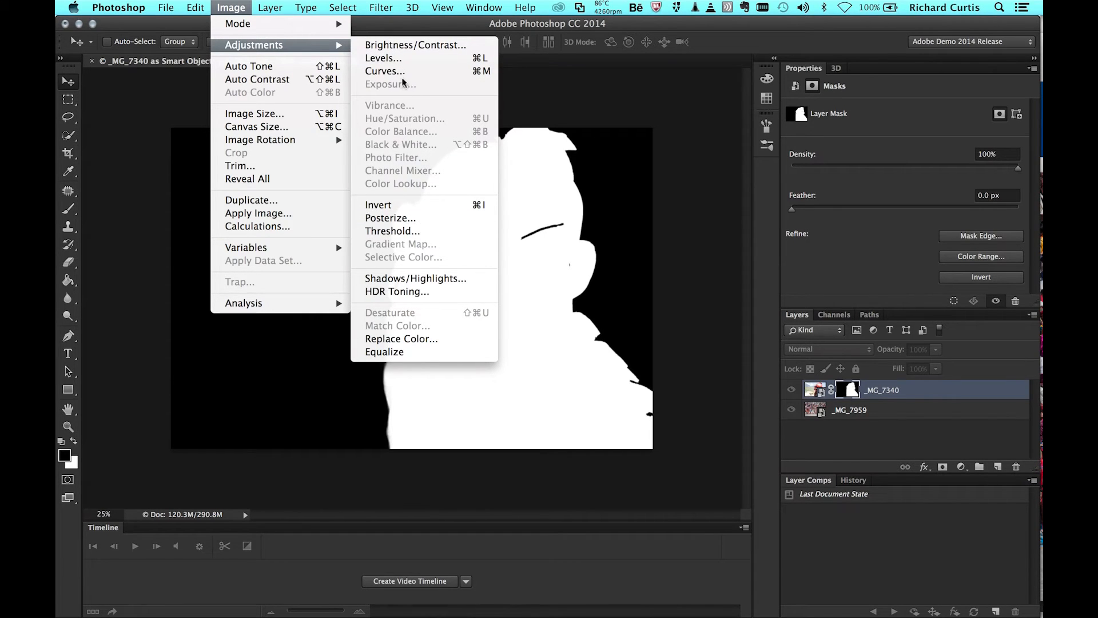
click(407, 59)
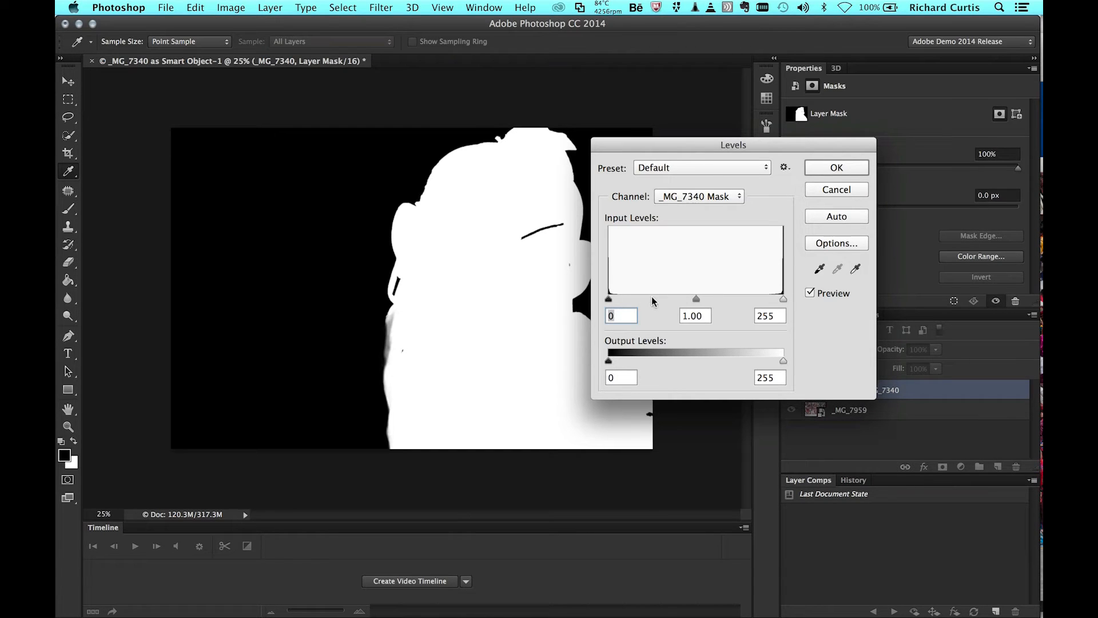
mouse_move(608, 301)
mouse_down()
mouse_move(652, 300)
mouse_move(609, 299)
mouse_up()
drag(783, 301, 757, 292)
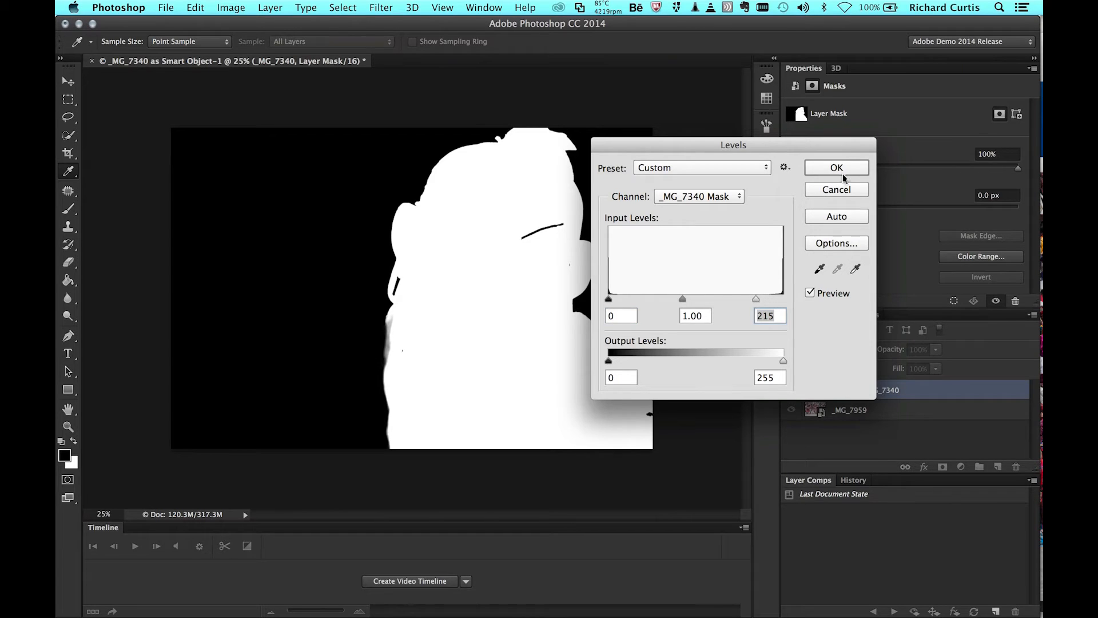
click(842, 169)
alt+click(851, 390)
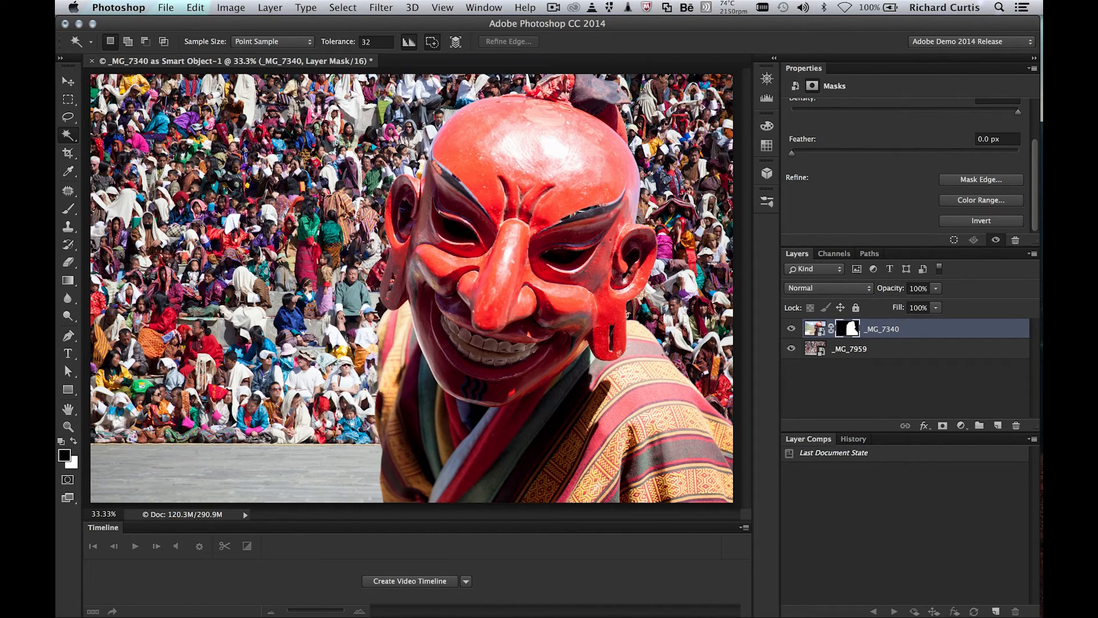
Apply a Field Blur of 36 px to the _MG_7959 crowd layer as a smart filter
click(850, 350)
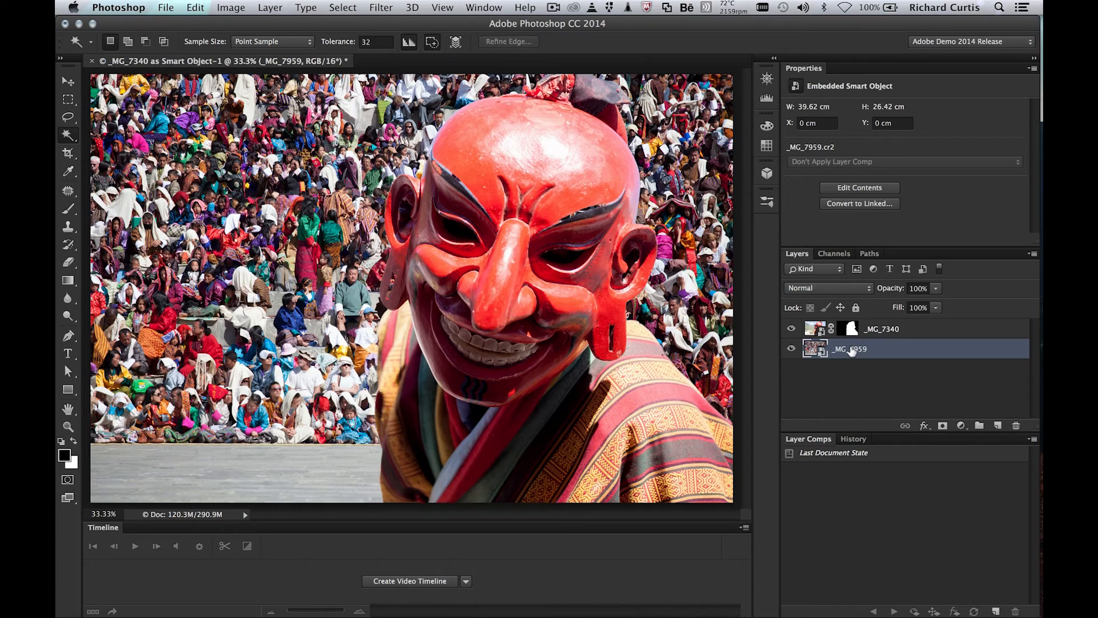
click(388, 6)
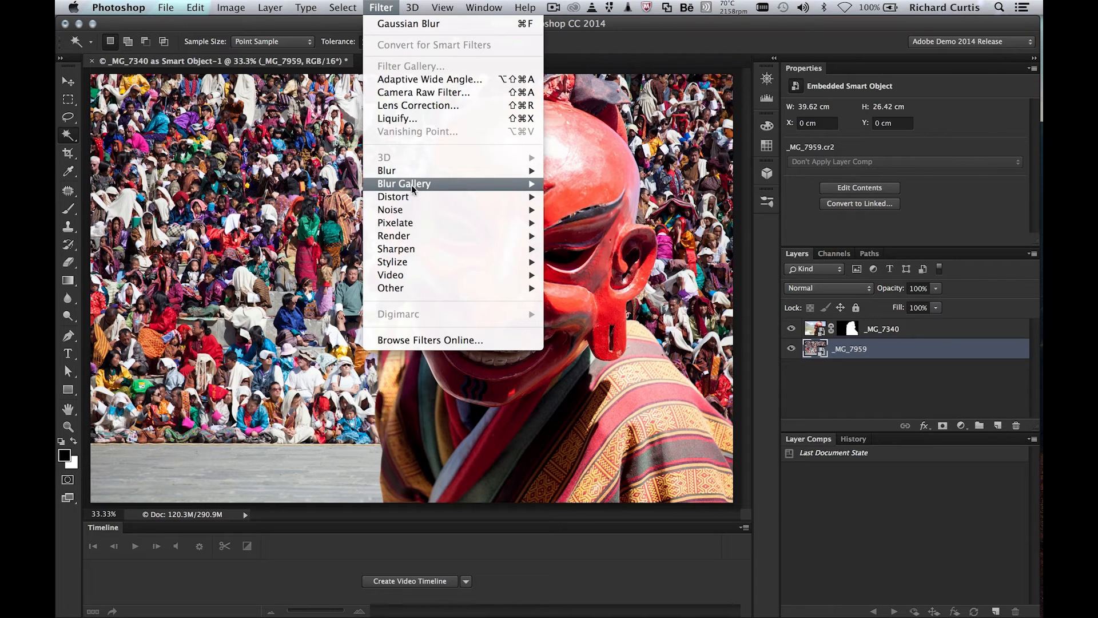
mouse_move(417, 187)
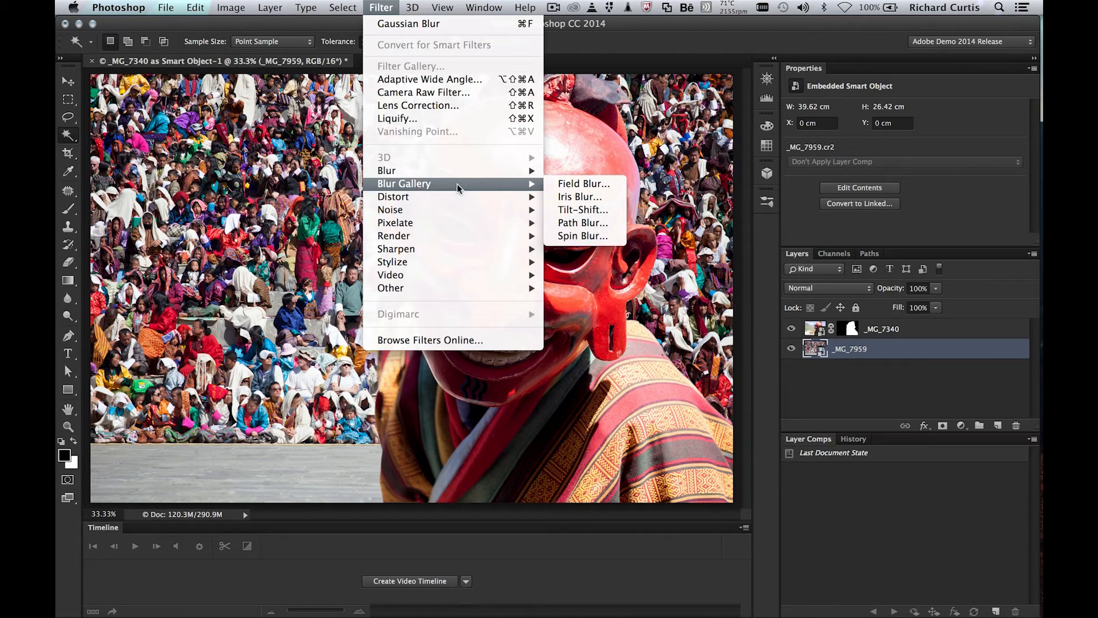
click(585, 184)
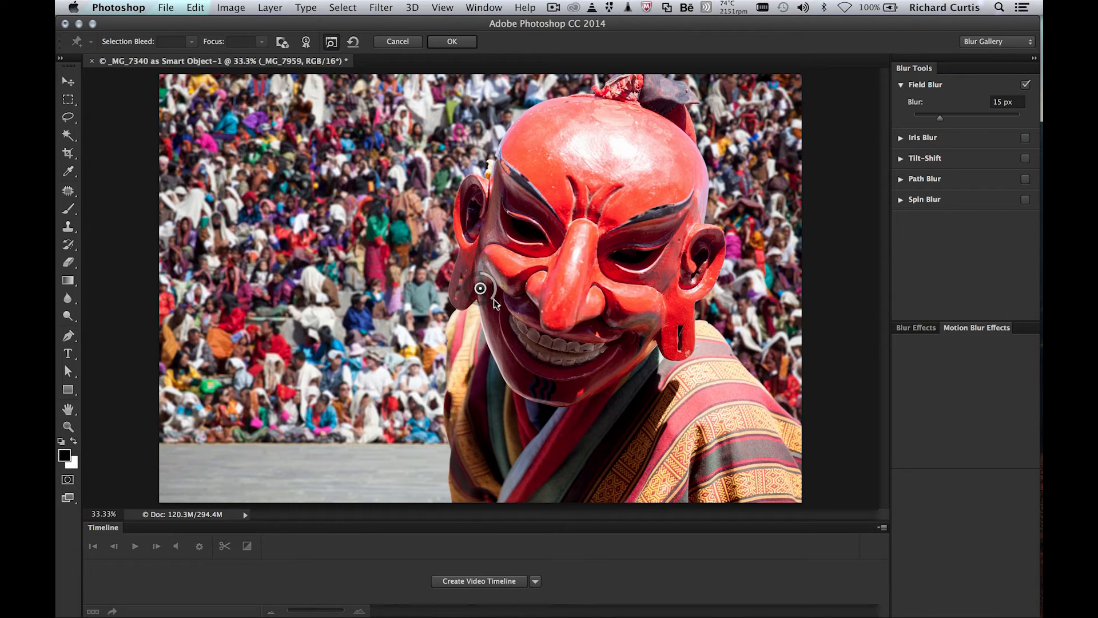
drag(493, 304, 479, 302)
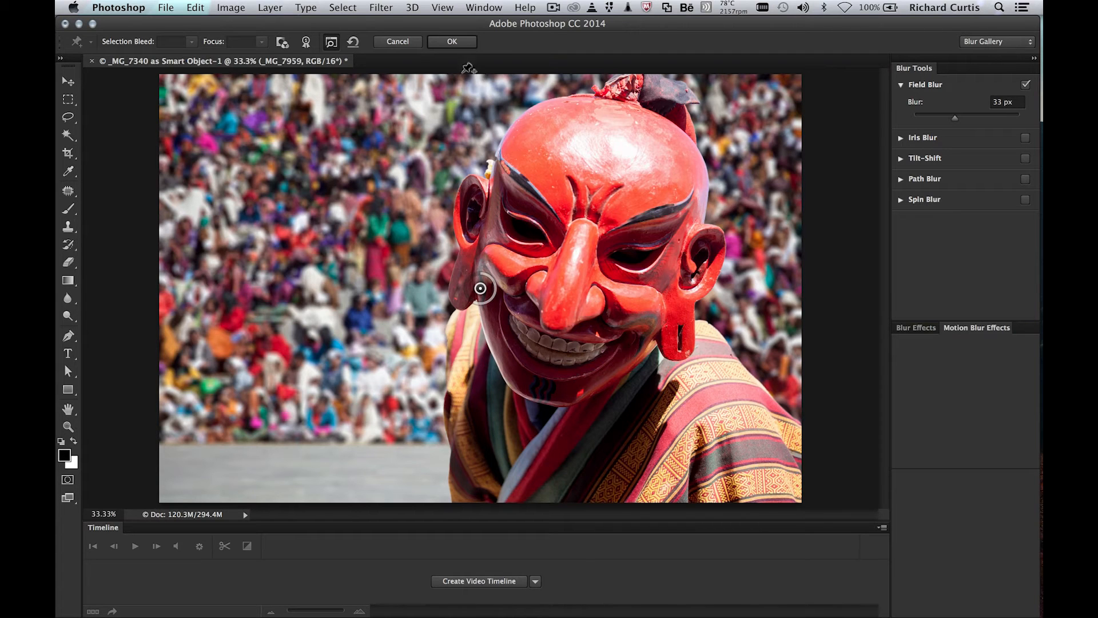
drag(476, 302, 473, 301)
click(451, 42)
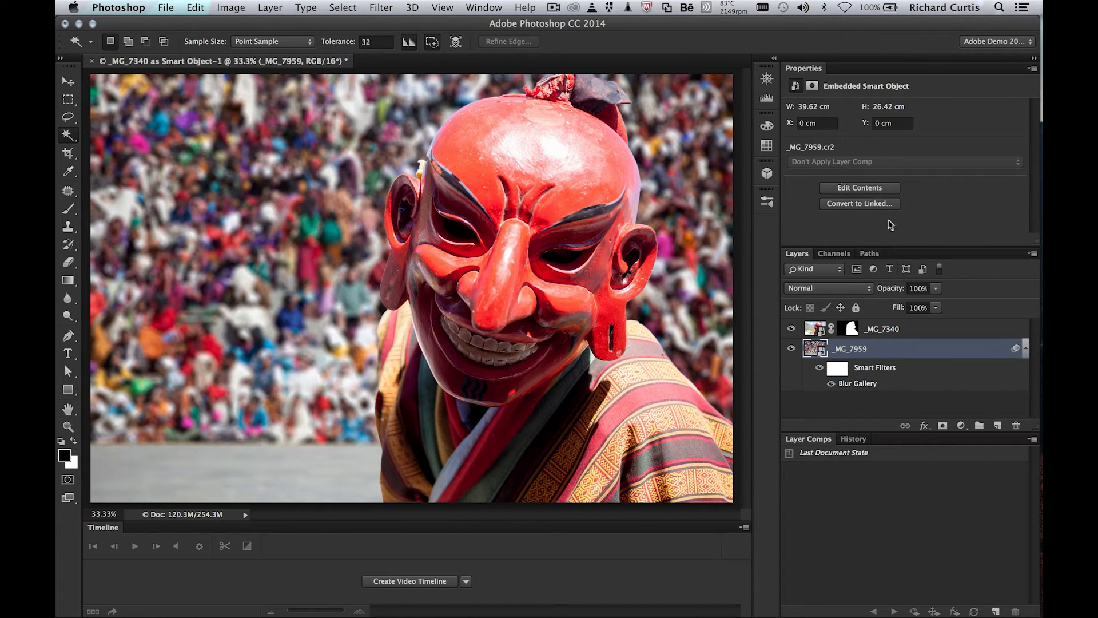
Reopen the Blur Gallery smart filter on the _MG_7959 layer and increase its Field Blur amount
click(838, 373)
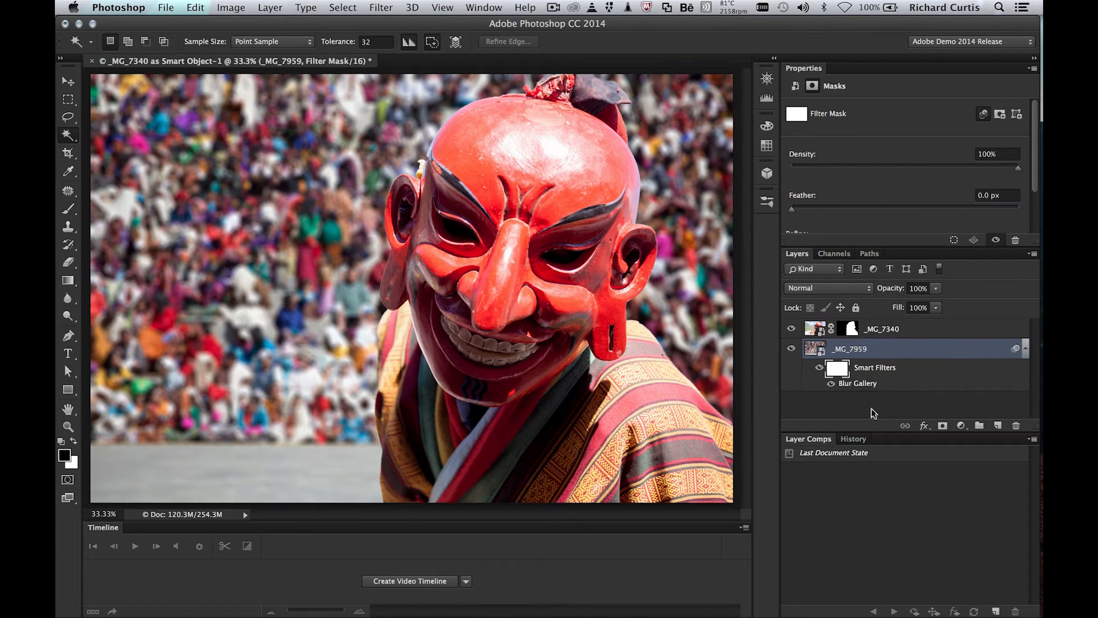
click(852, 384)
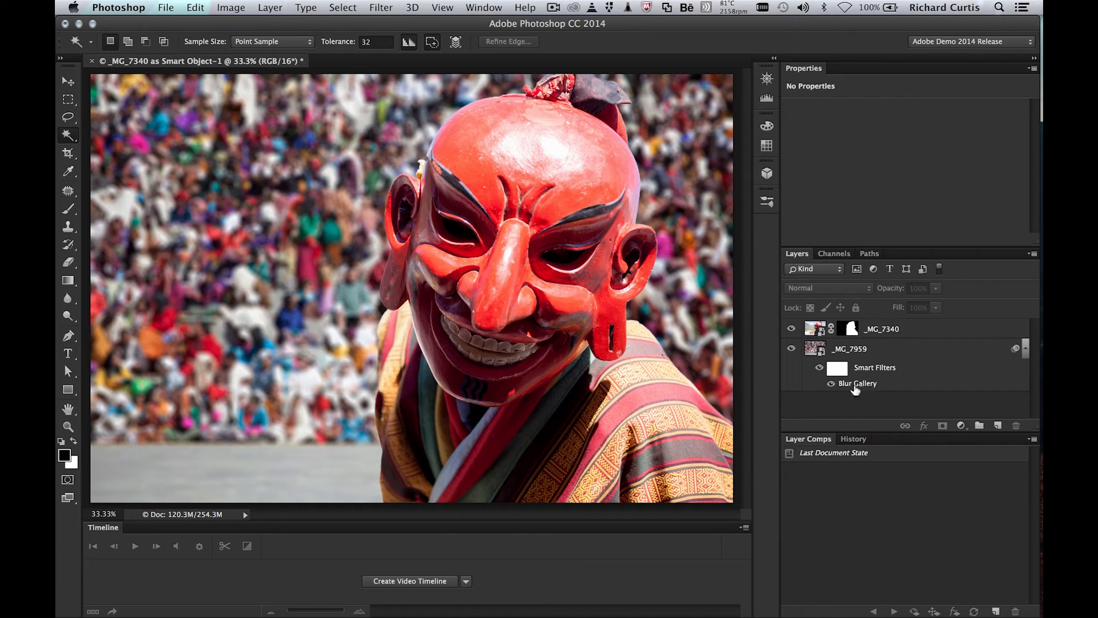
double_click(862, 385)
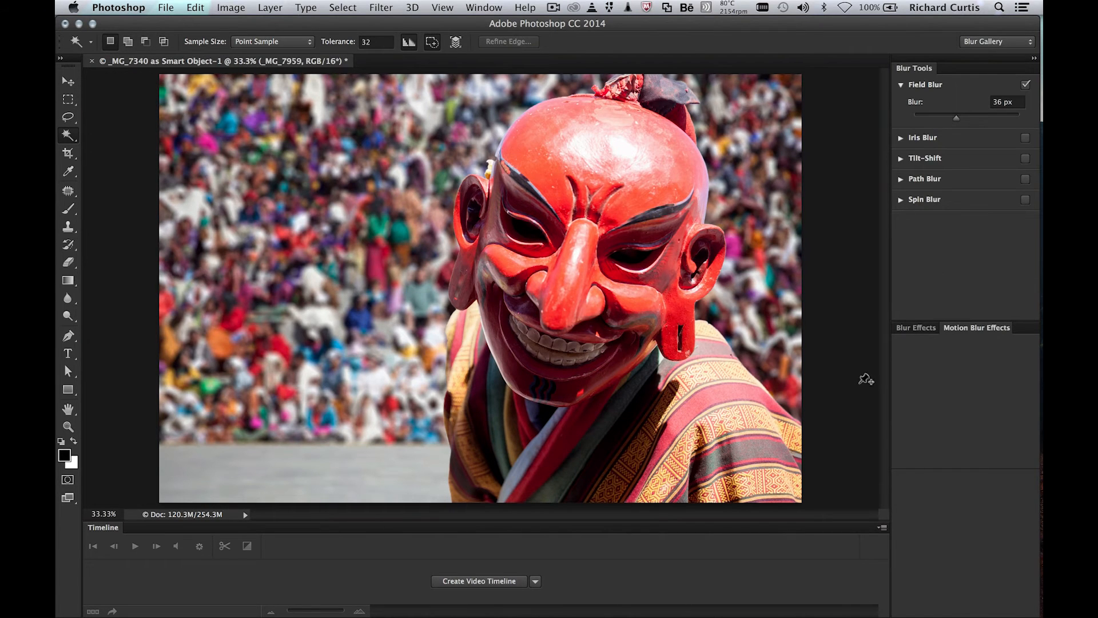
drag(476, 300, 464, 299)
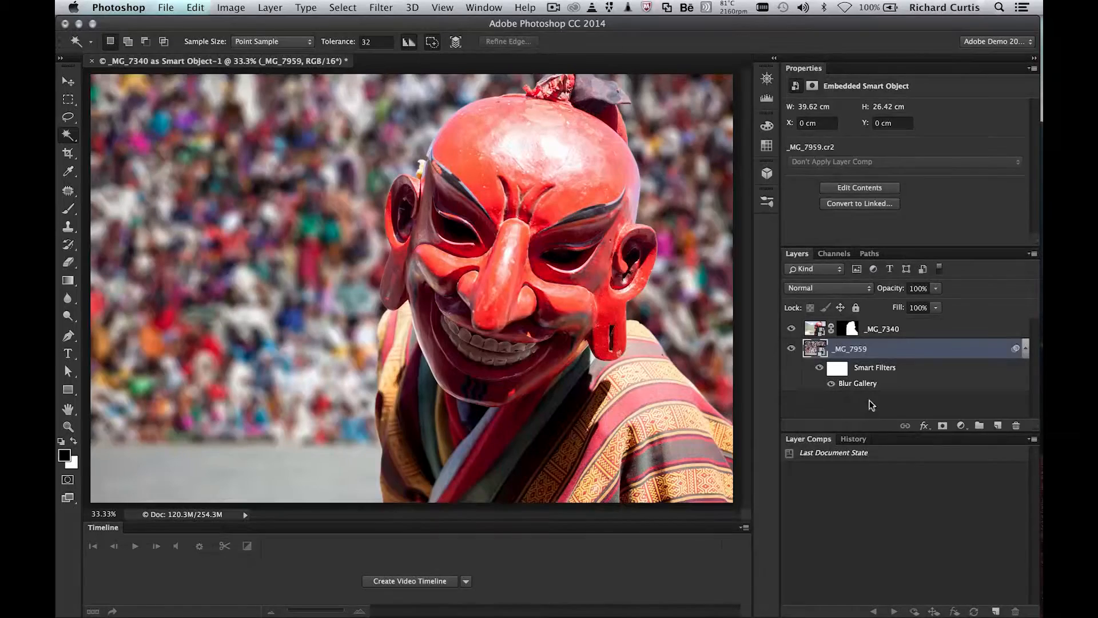
Combine the _MG_7340 and _MG_7959 layers into a single Smart Object
click(871, 403)
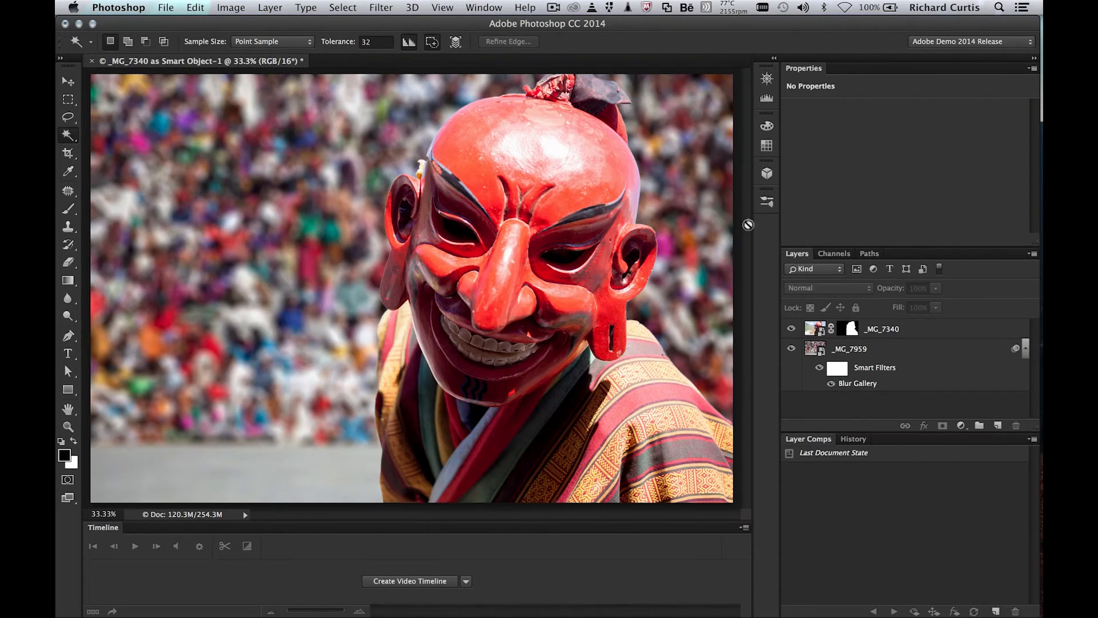
click(922, 332)
shift+click(910, 352)
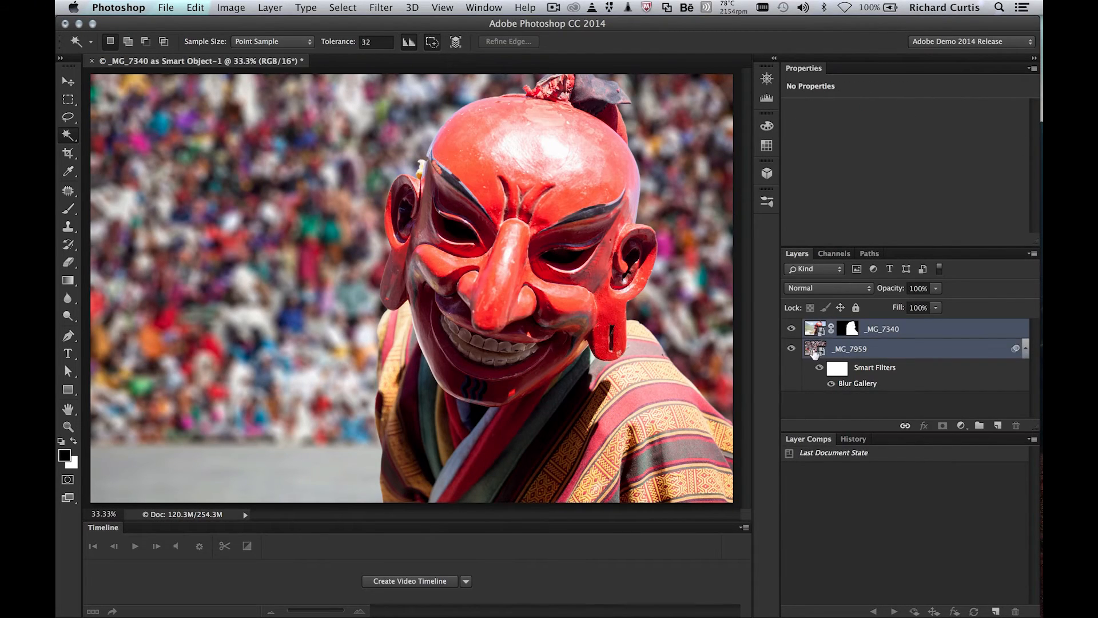
click(1034, 254)
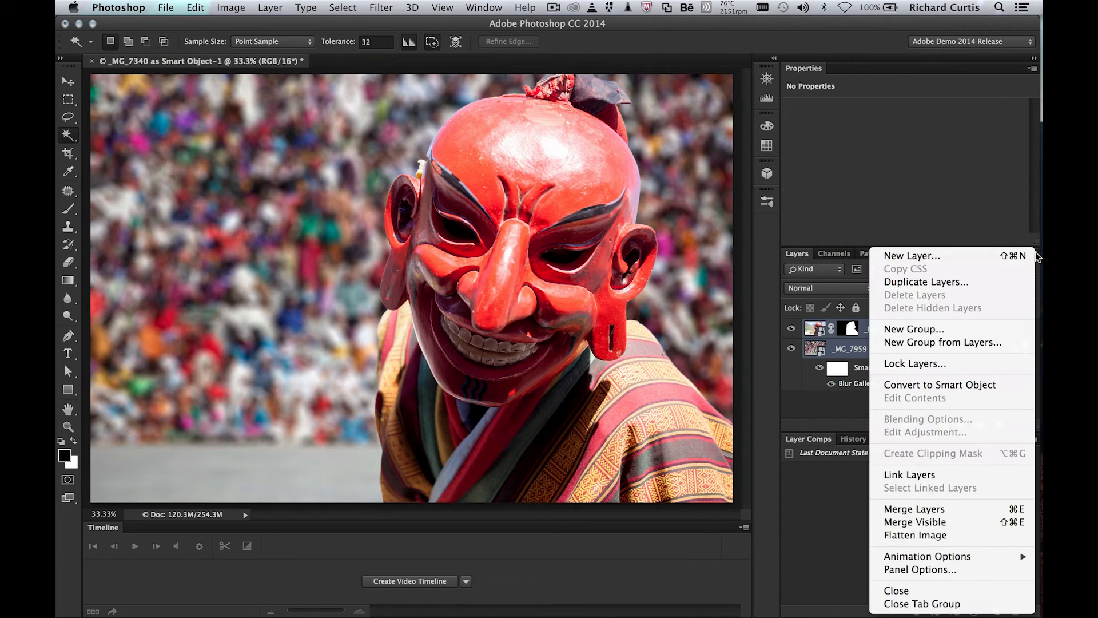
click(959, 384)
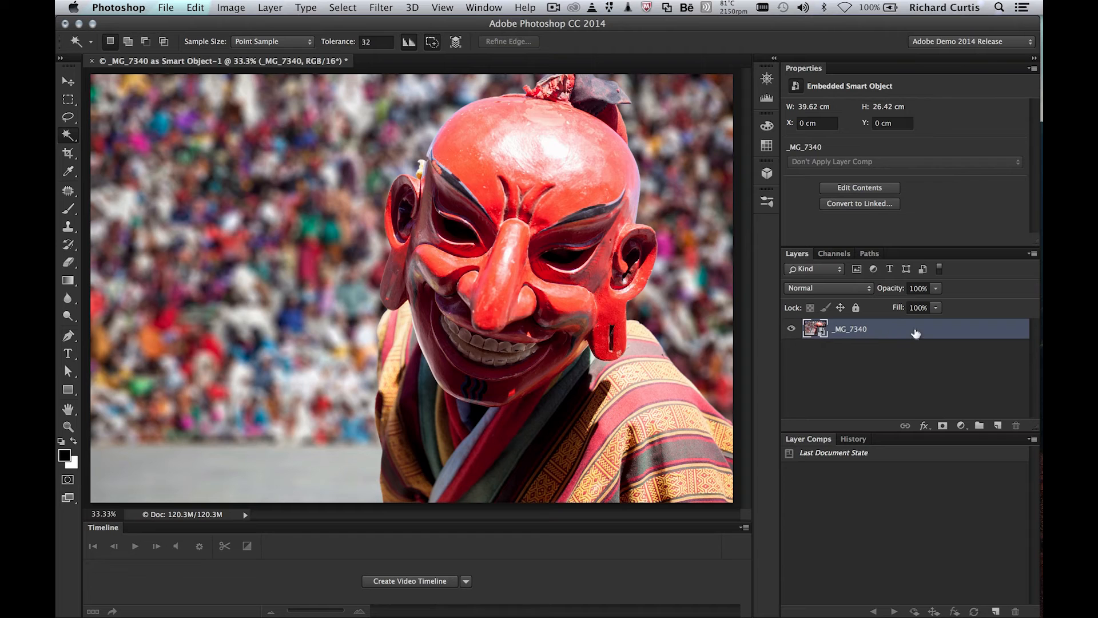
Apply the Average blur filter to the combined _MG_7340 Smart Object
click(382, 8)
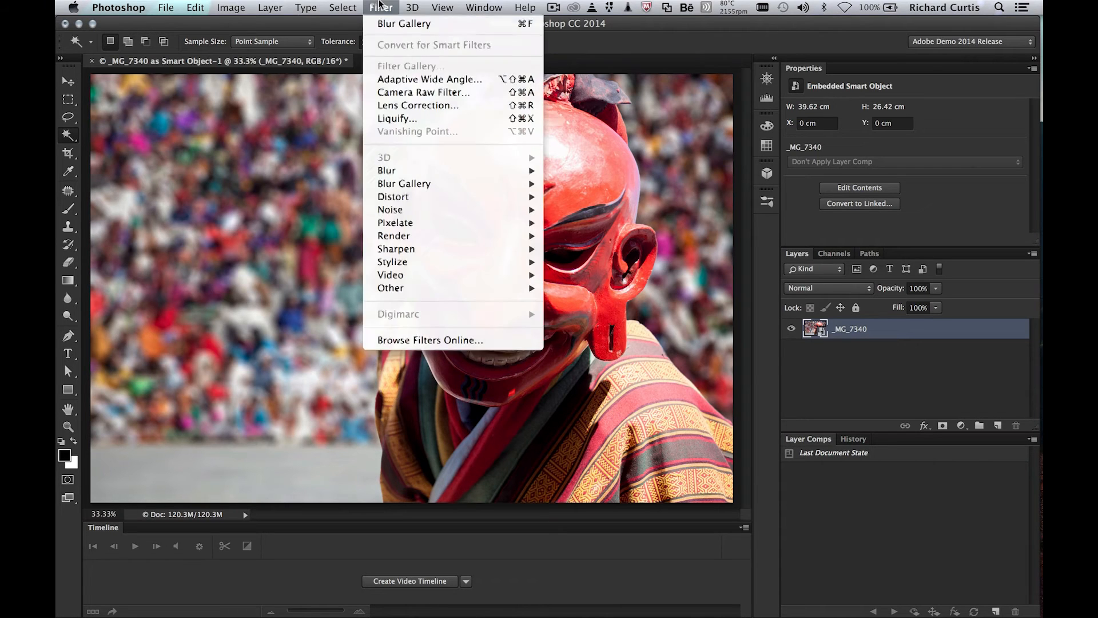
mouse_move(431, 170)
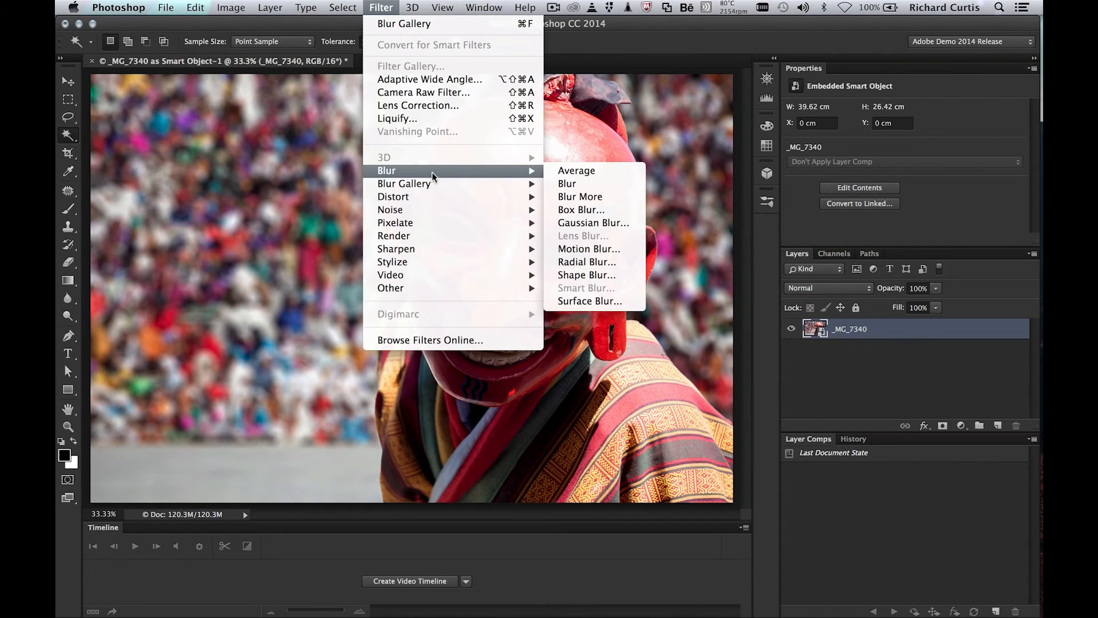
click(613, 169)
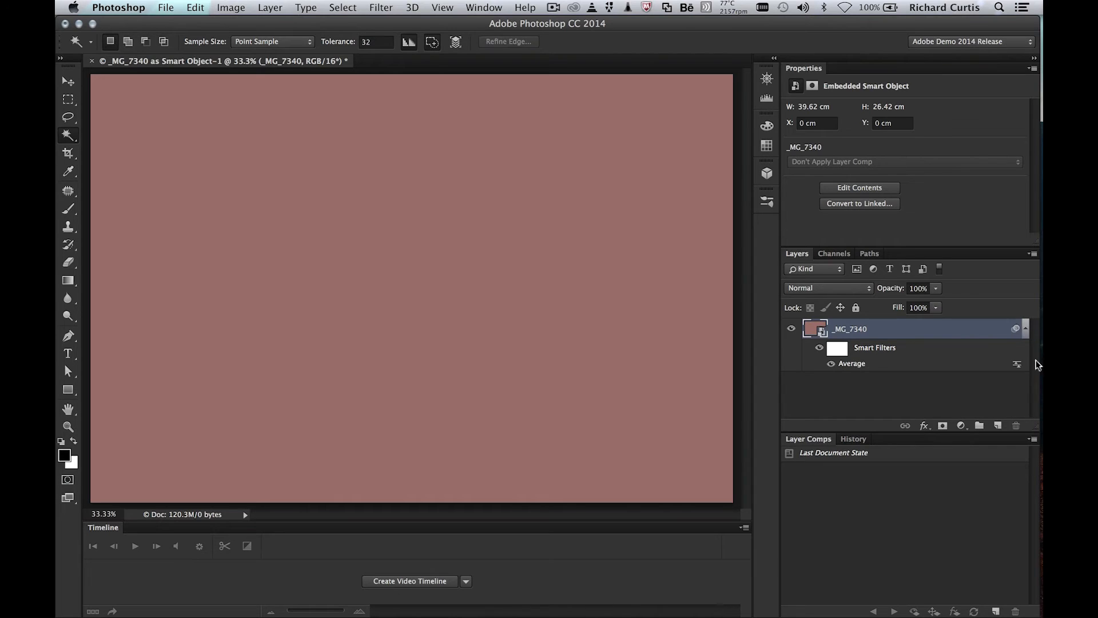
Set the Average smart filter's blending to Color mode at 12% opacity
double_click(1018, 366)
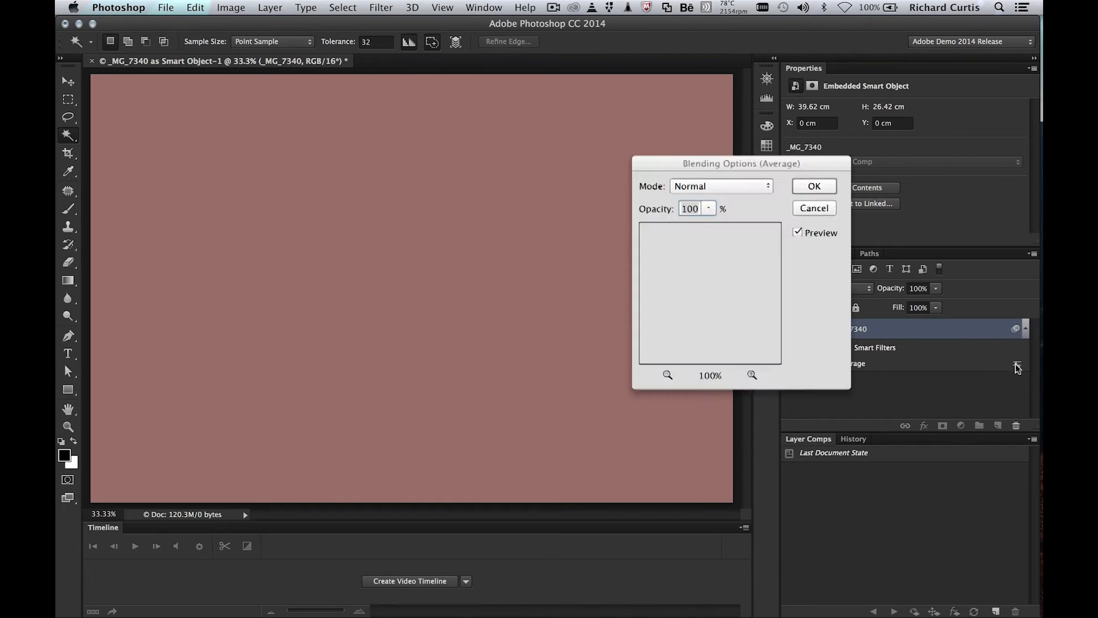
click(762, 187)
click(681, 536)
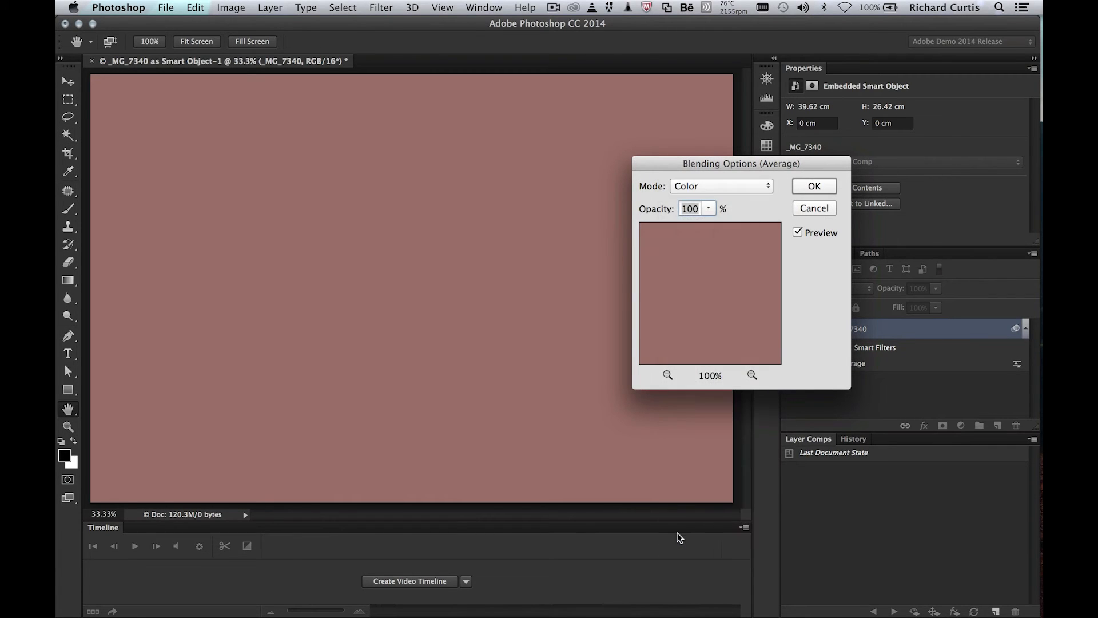
drag(755, 164, 689, 204)
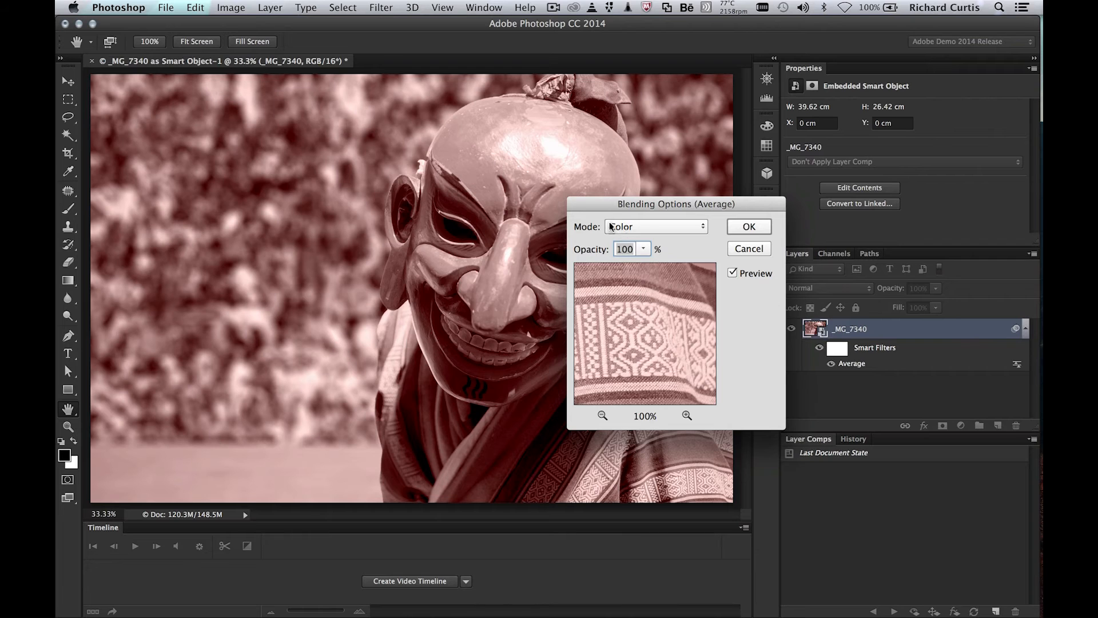
click(699, 227)
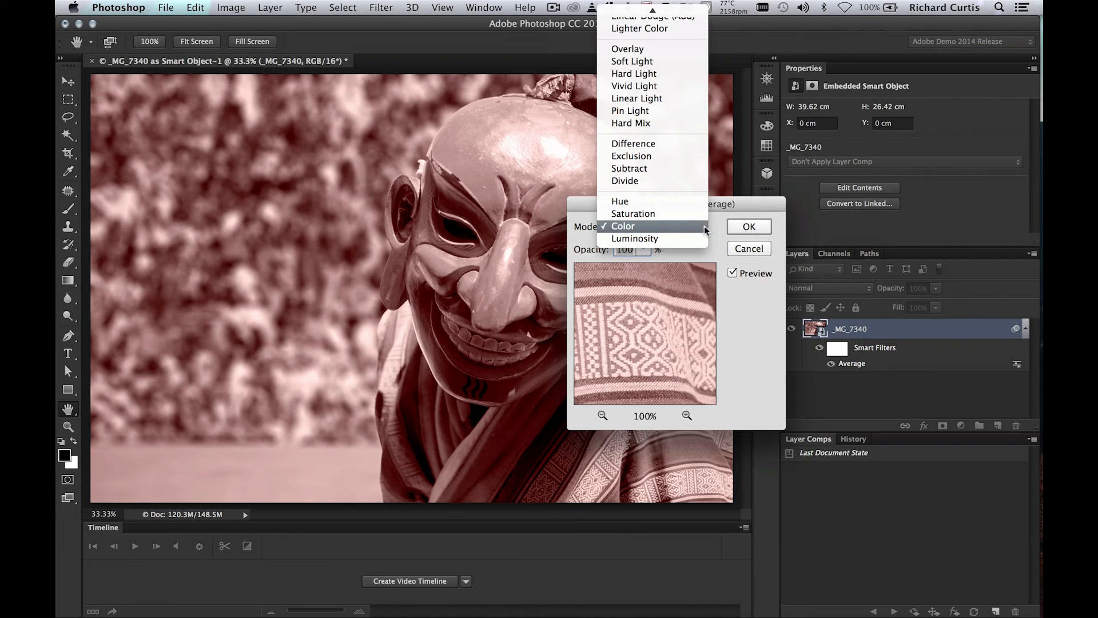
click(699, 226)
click(645, 249)
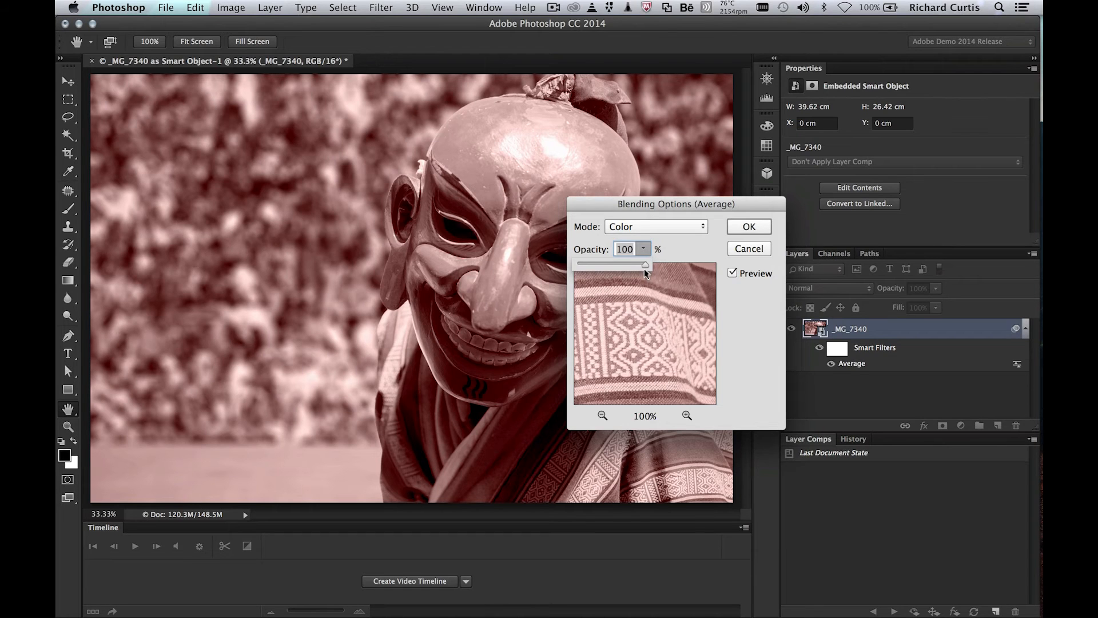
drag(587, 264, 591, 265)
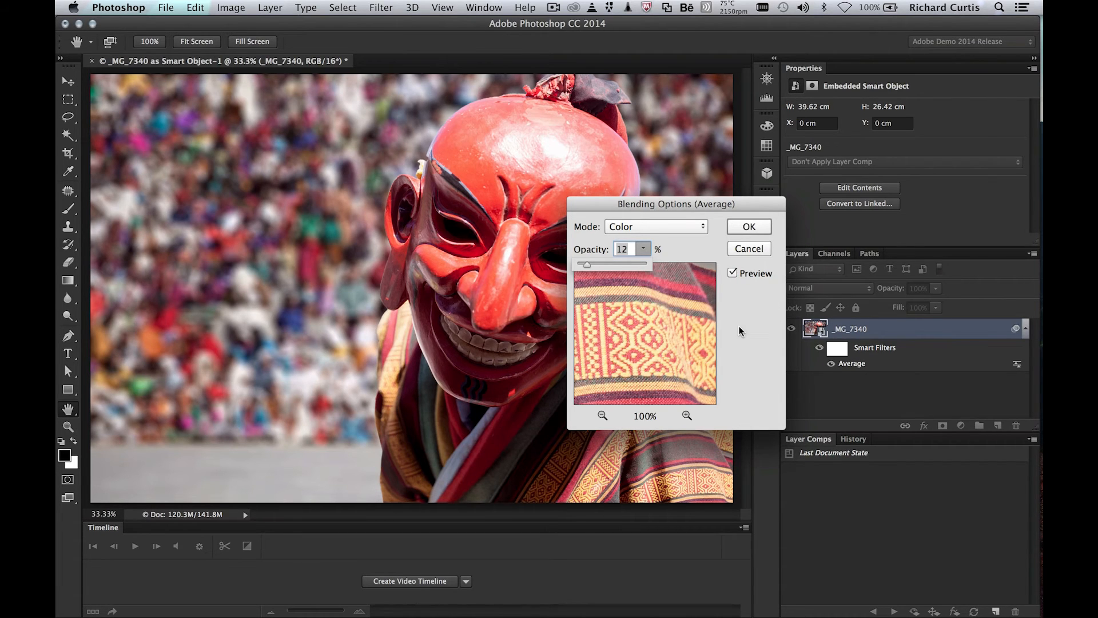
click(753, 231)
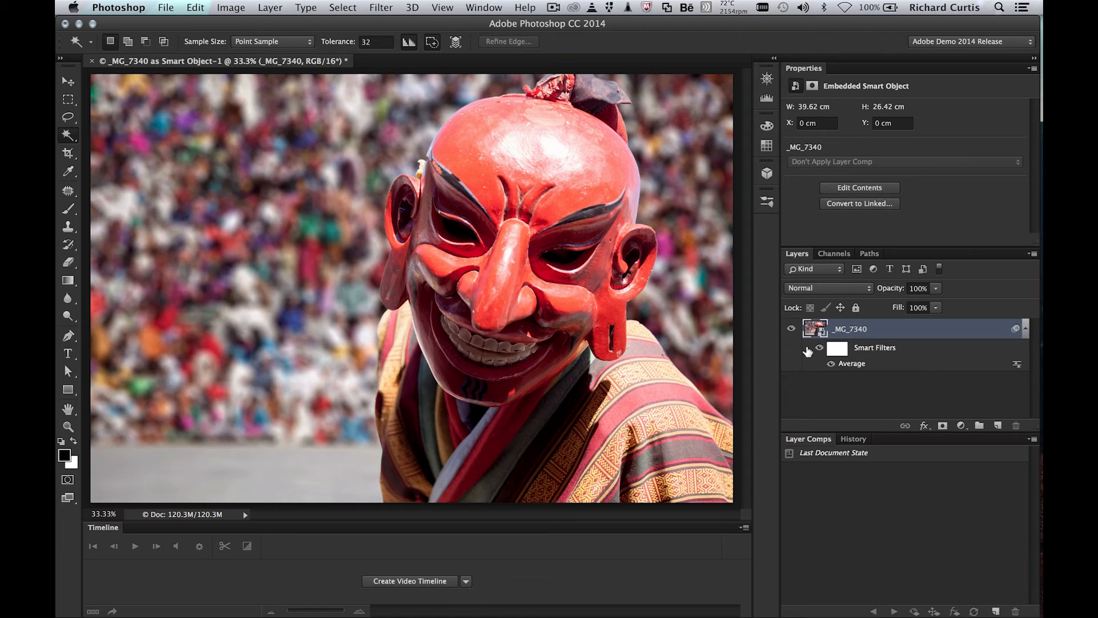
Apply the Camera Raw Filter to the combined _MG_7340 Smart Object with Shadows +8, Whites +18, Blacks -20 and Clarity +5
click(392, 7)
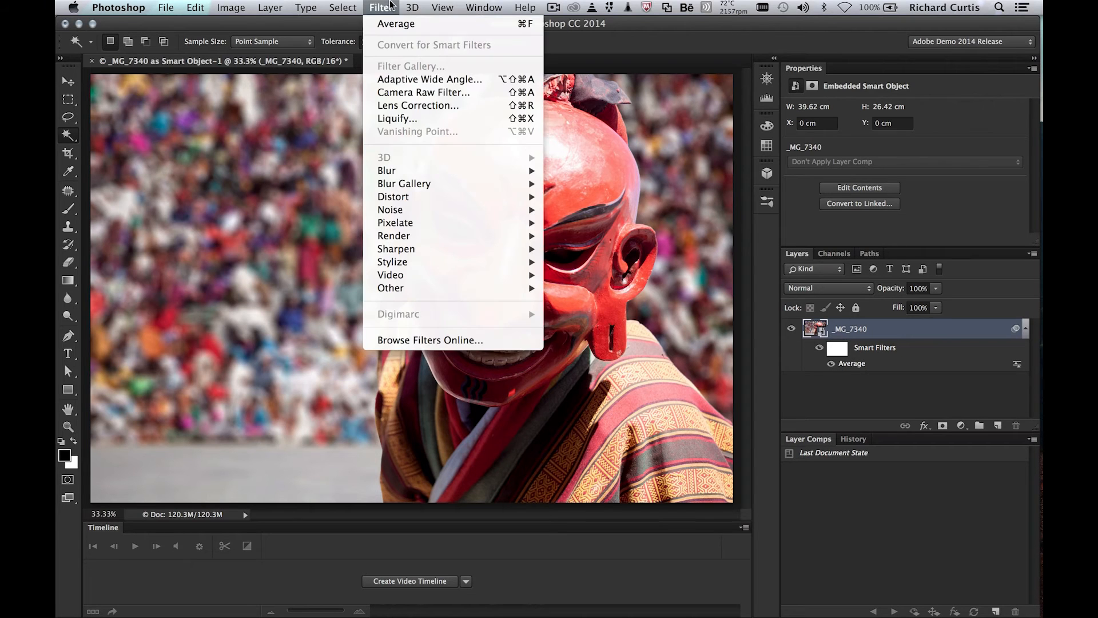
click(432, 94)
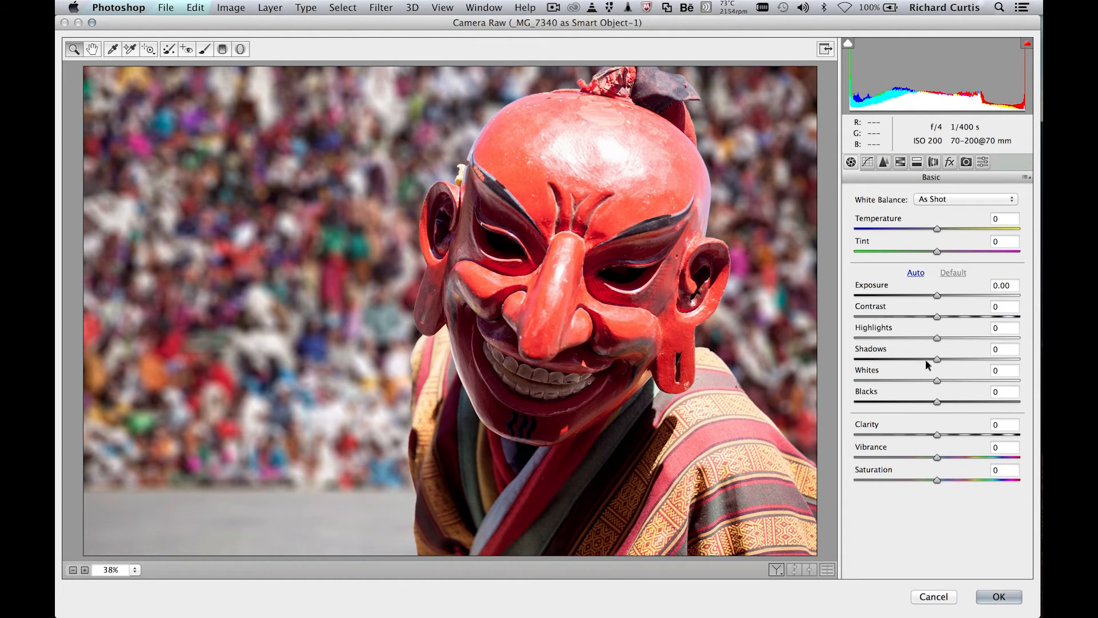
mouse_move(936, 359)
mouse_down()
mouse_move(973, 358)
mouse_move(950, 358)
mouse_up()
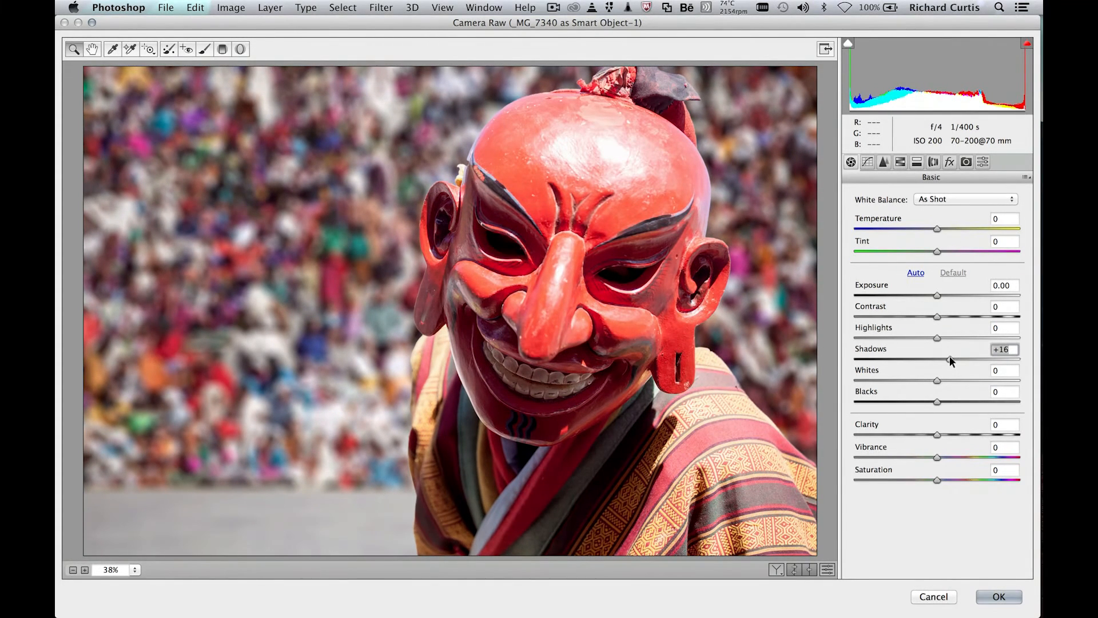
drag(949, 358, 940, 434)
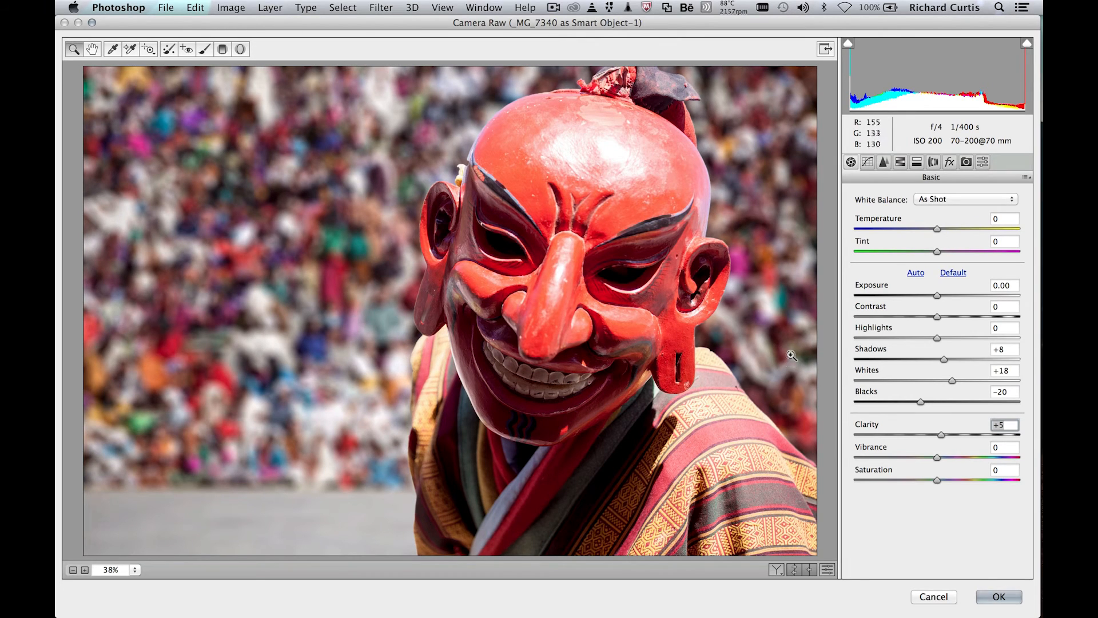
Add a tilted Radial Filter ellipse fitted around the red mask's face and set its outside Exposure to -0.80
click(241, 50)
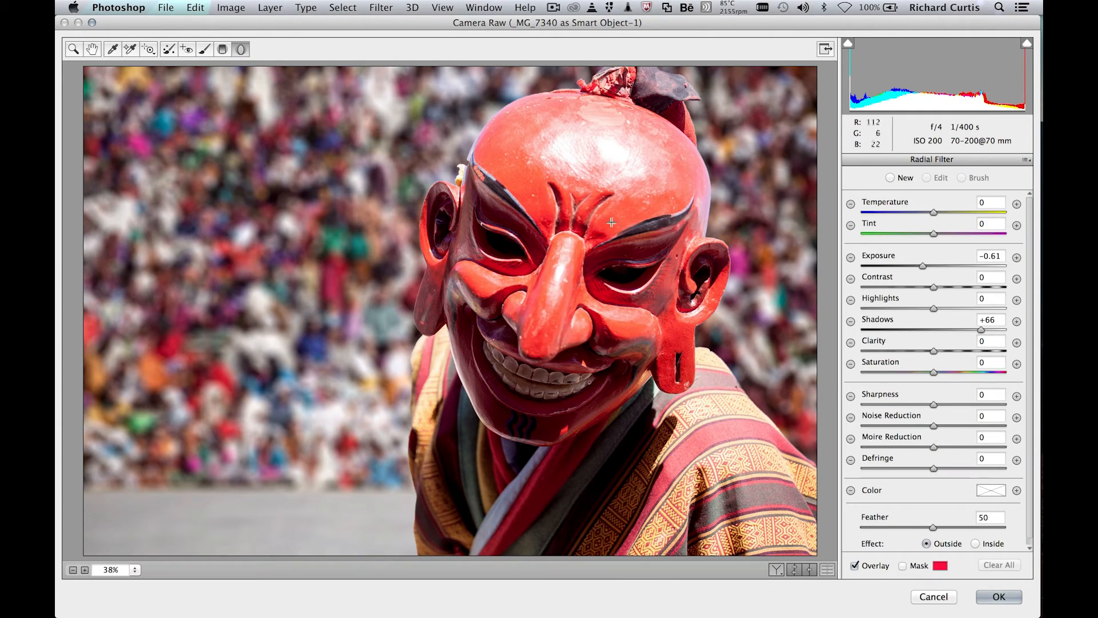
mouse_move(575, 247)
mouse_down()
mouse_move(594, 315)
mouse_move(668, 414)
mouse_move(658, 377)
mouse_up()
drag(574, 438, 513, 434)
drag(574, 247, 570, 264)
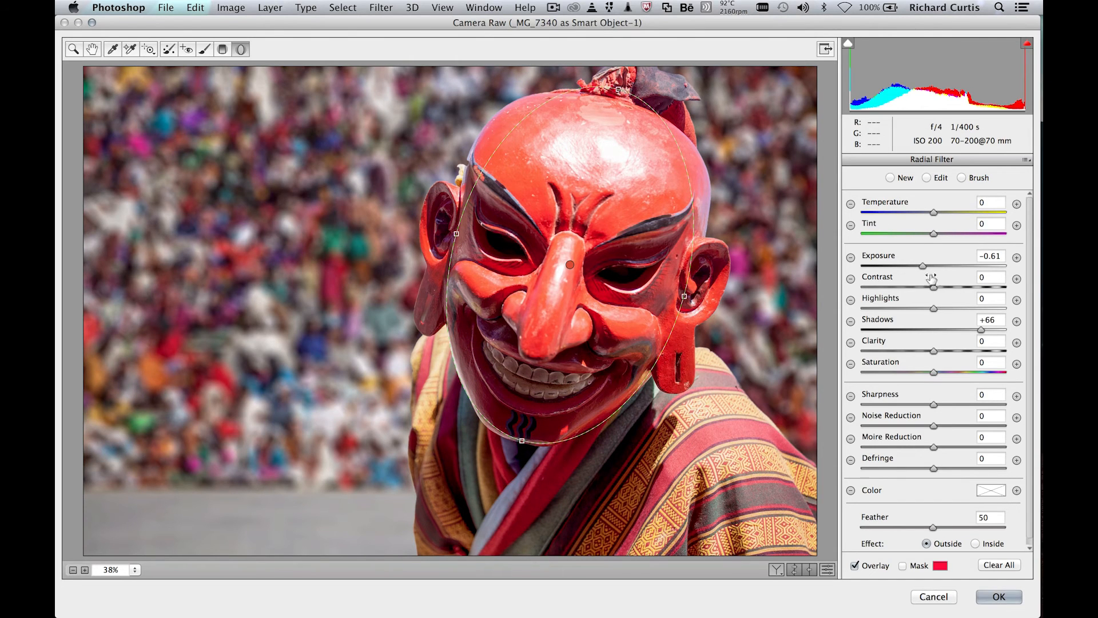
drag(921, 262, 918, 262)
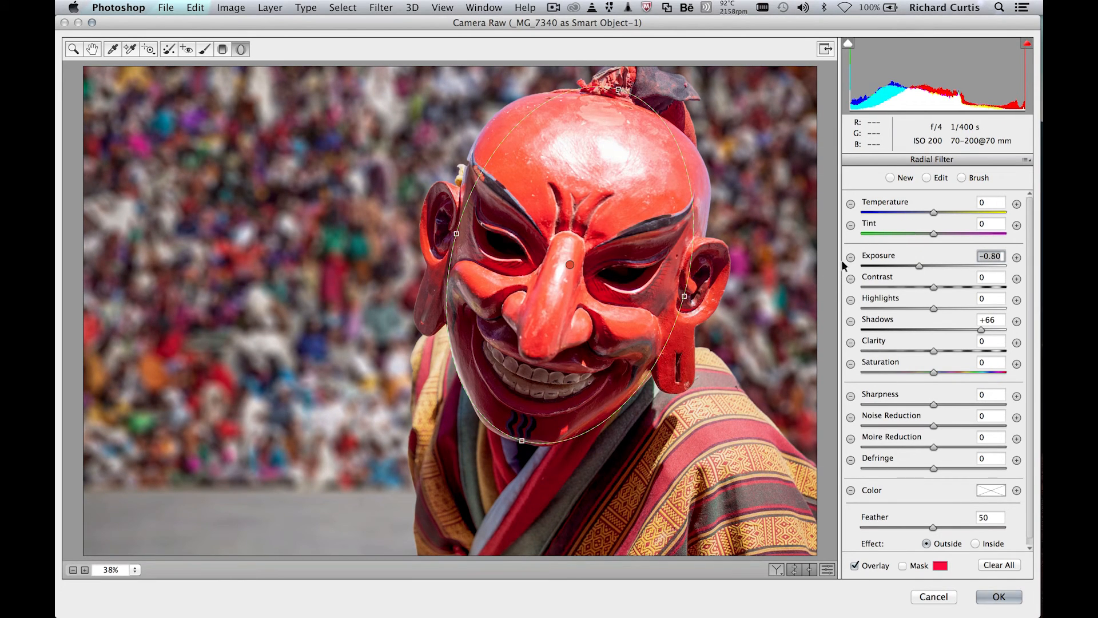
Leave the Radial Filter and darken the image edges with a Post Crop Vignetting amount of -8
click(76, 51)
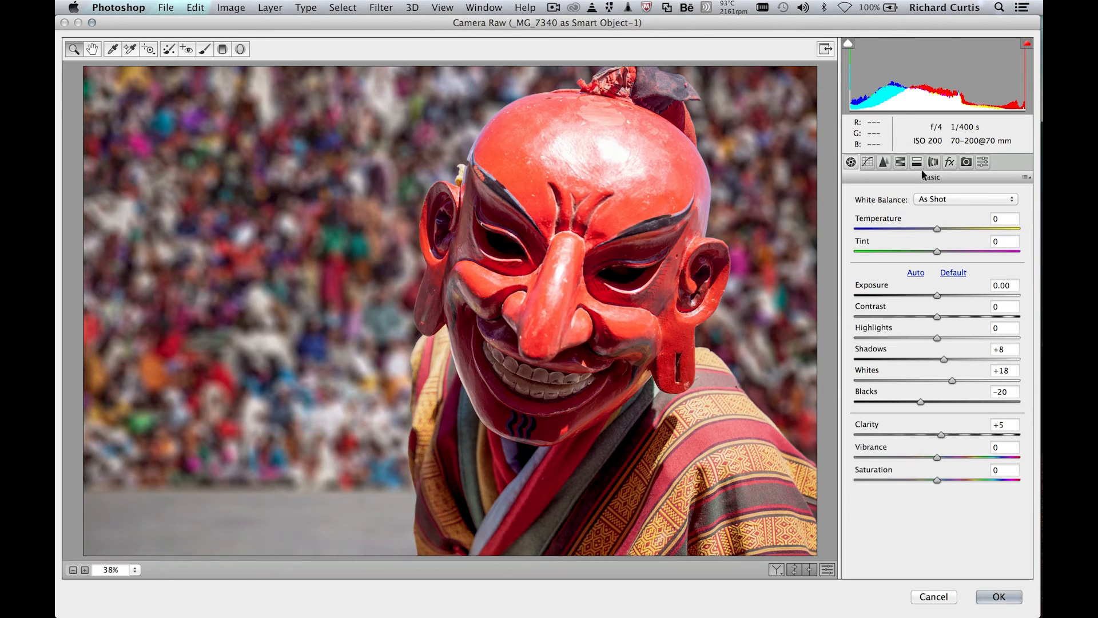
click(885, 163)
click(901, 162)
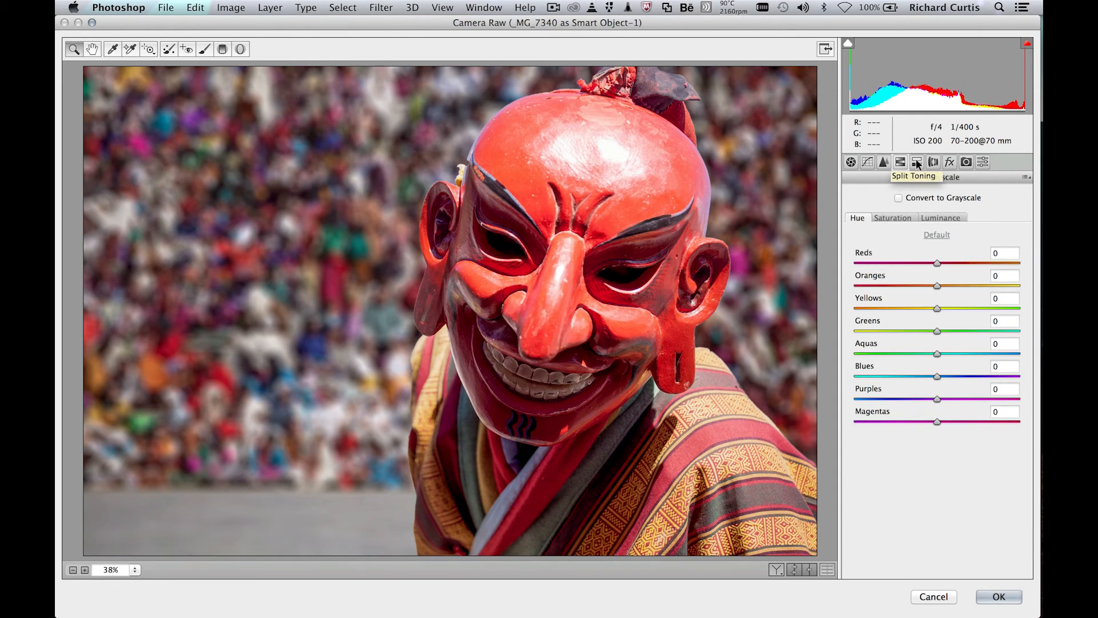
click(918, 163)
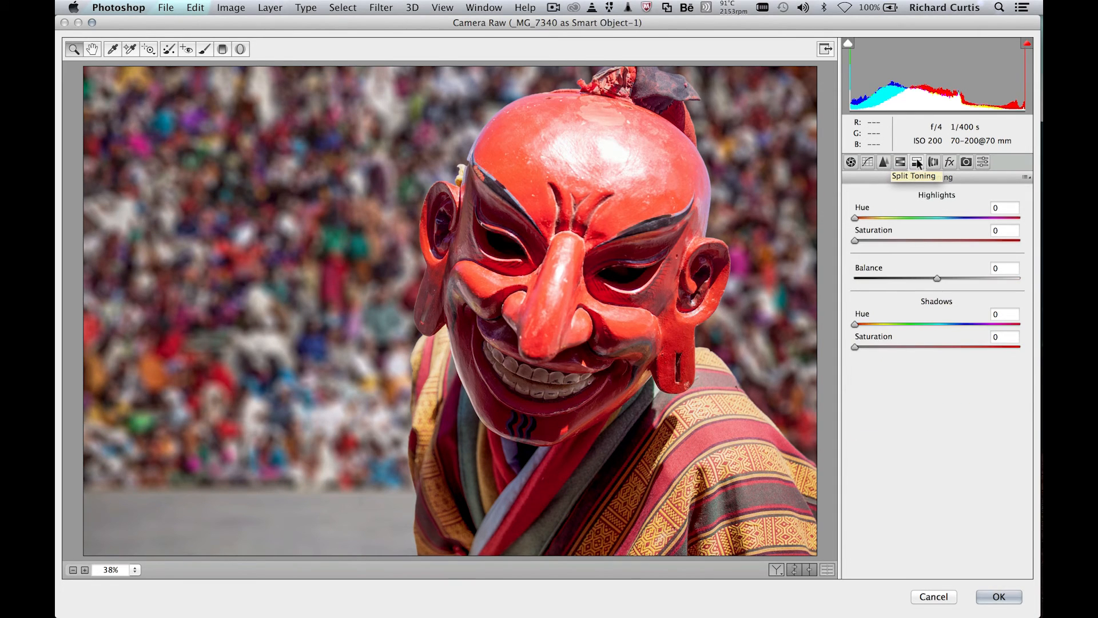
click(934, 163)
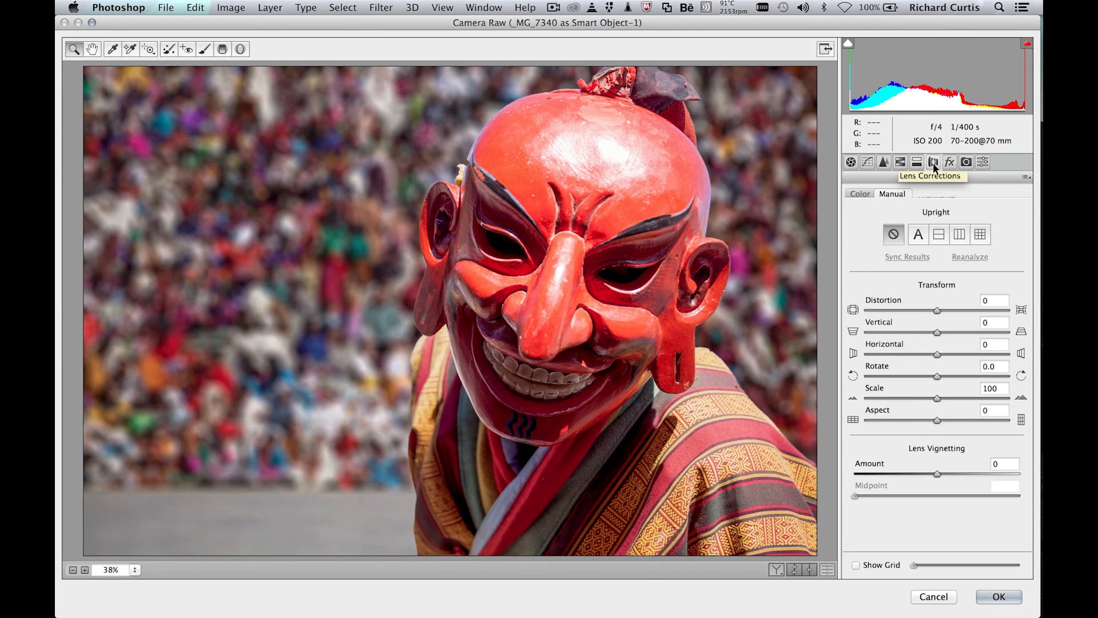
click(949, 163)
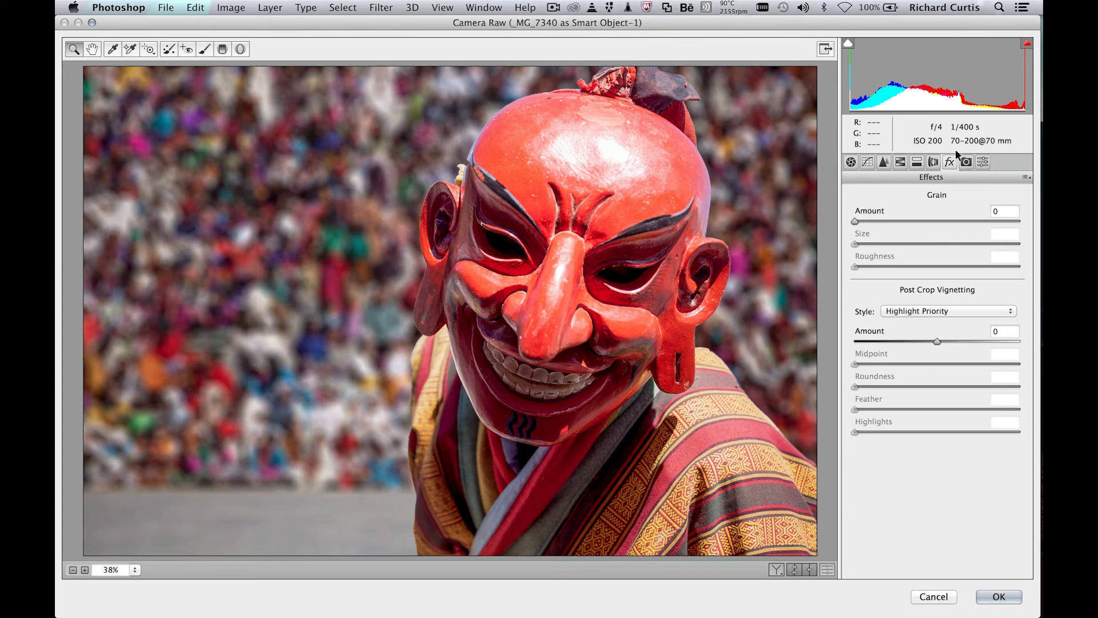
drag(936, 341, 930, 341)
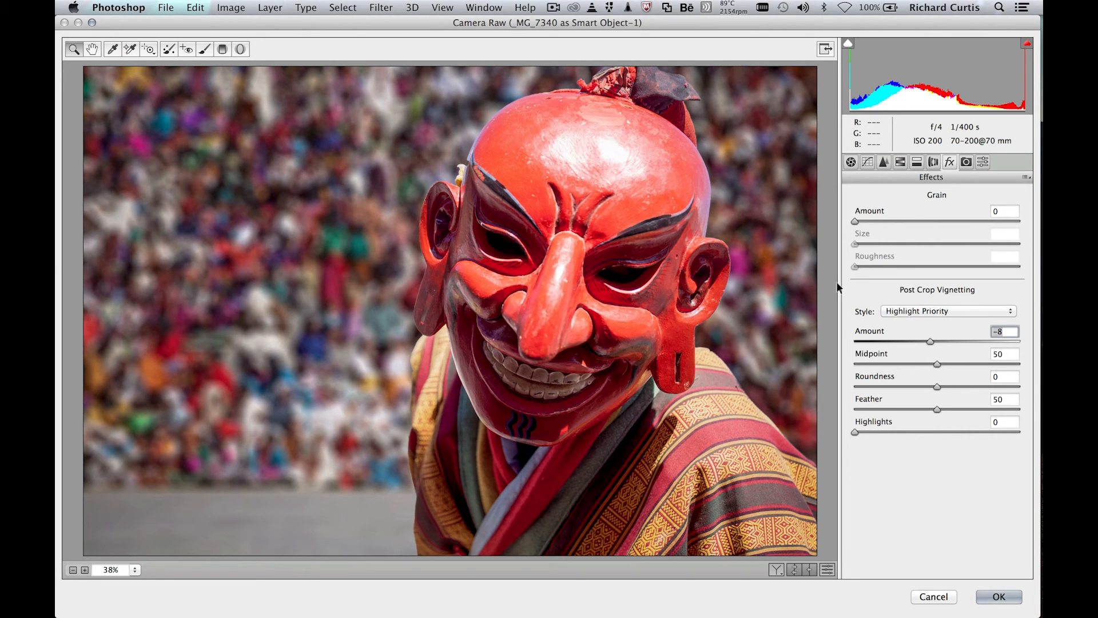
Level the image with the automatic Upright lens correction and apply the Camera Raw Filter
click(933, 162)
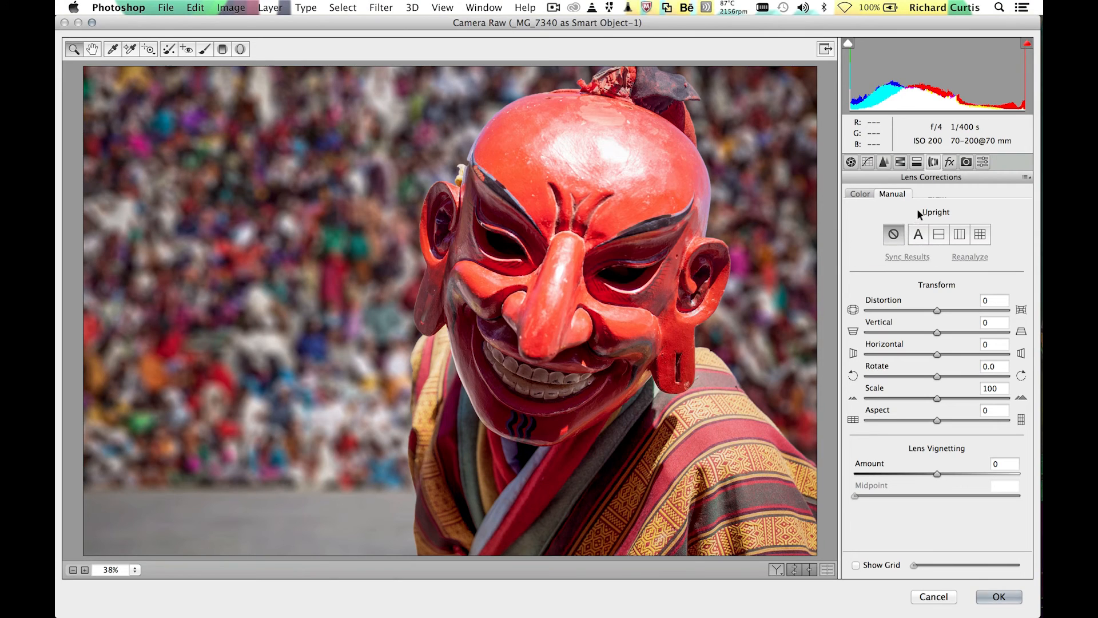
click(917, 232)
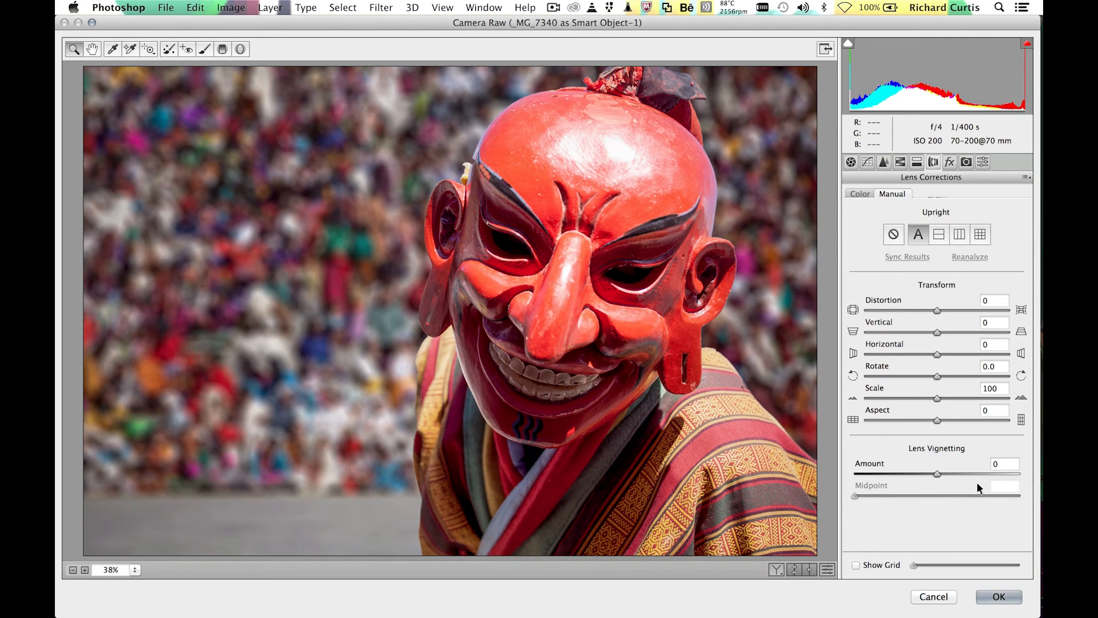
click(999, 597)
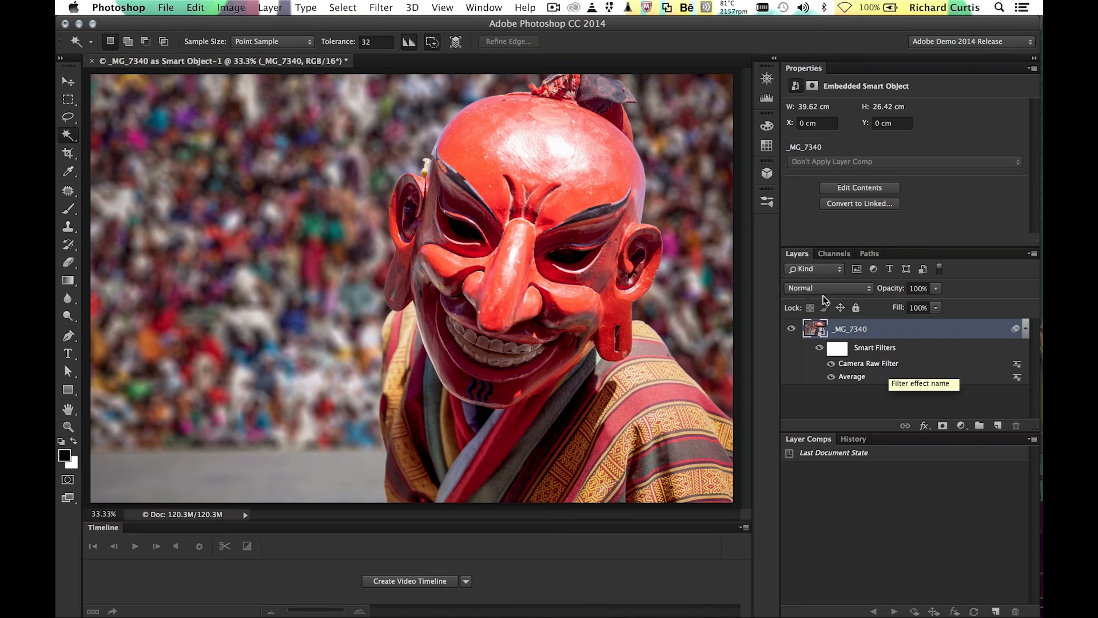
Open the combined Smart Object's contents and readjust the raw Shadows and Blacks of the nested _MG_7340 mask figure layer
double_click(822, 332)
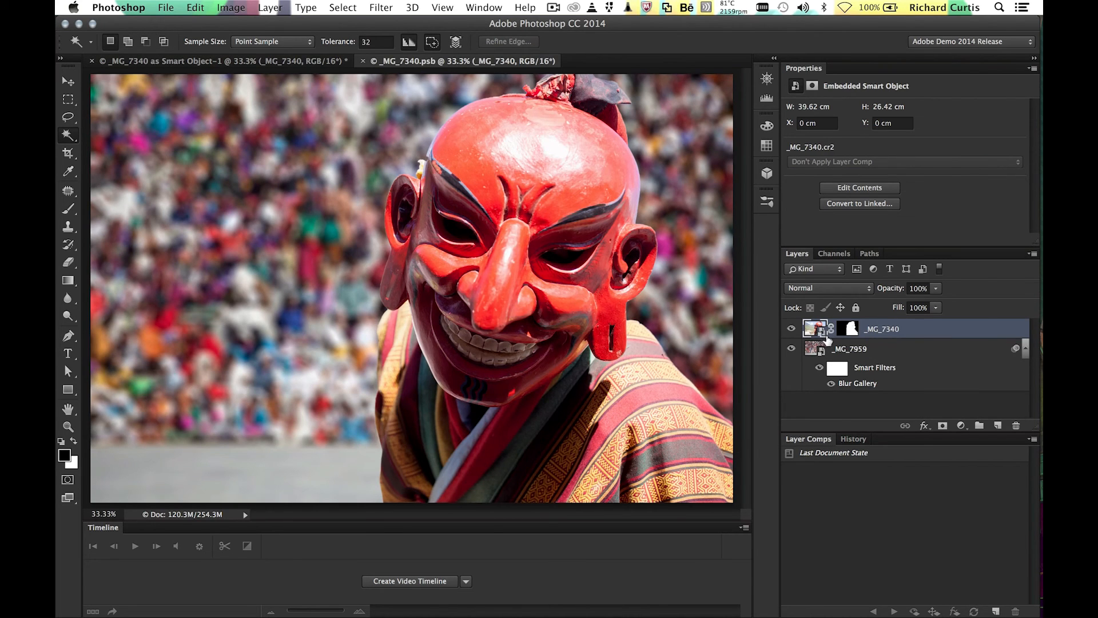
double_click(818, 329)
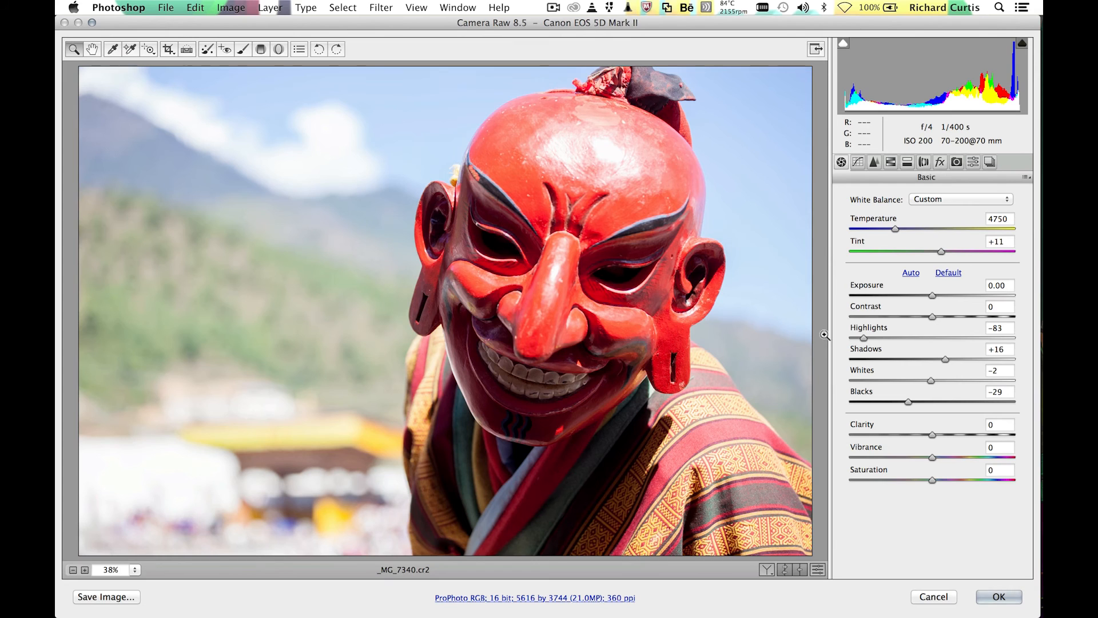
drag(908, 402, 954, 357)
click(947, 359)
click(995, 595)
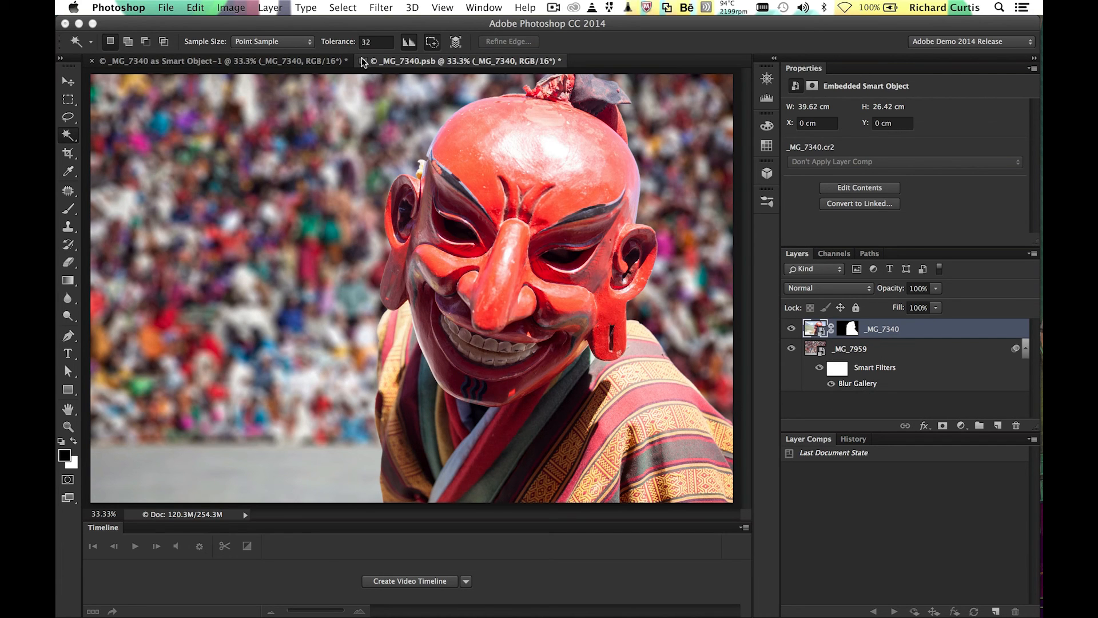
Save the changes to _MG_7340.psb and close it to update the parent composite
click(362, 60)
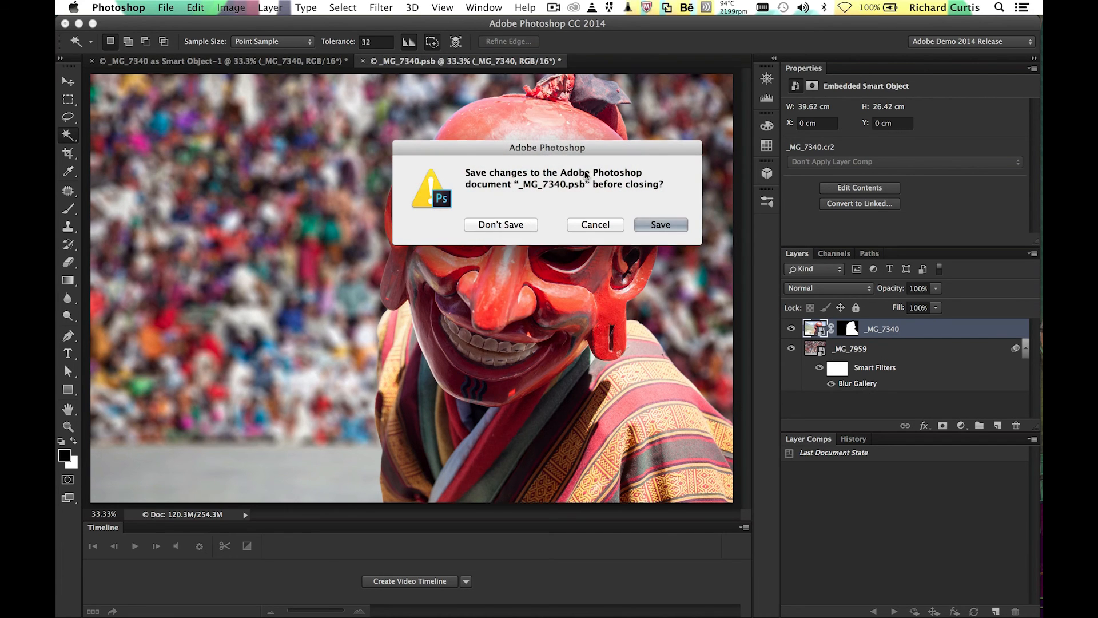
click(662, 225)
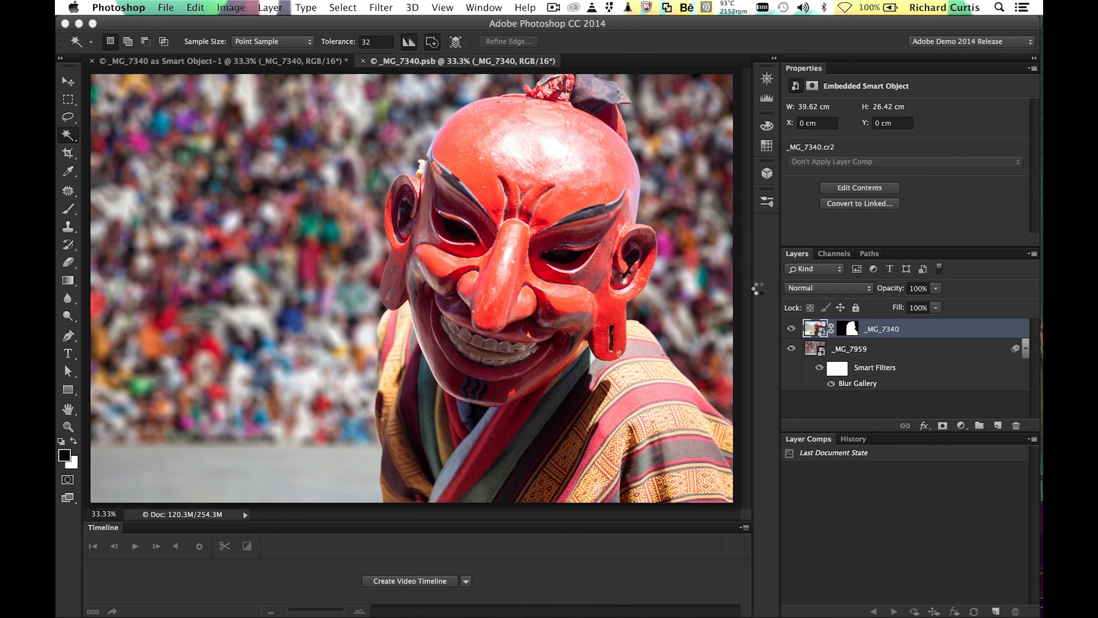
key(super+w)
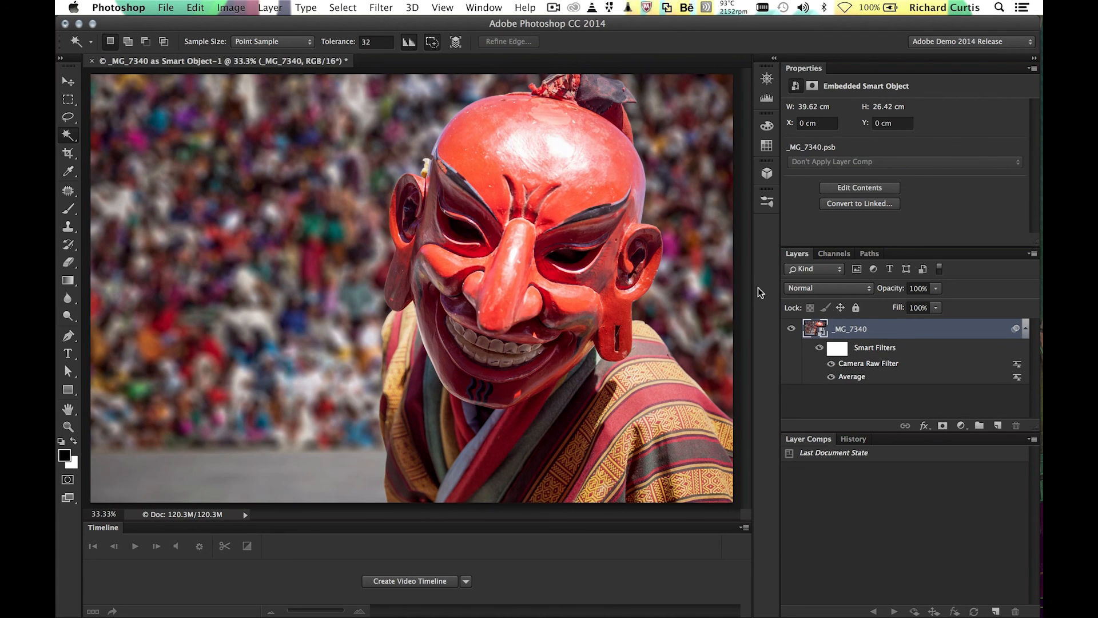